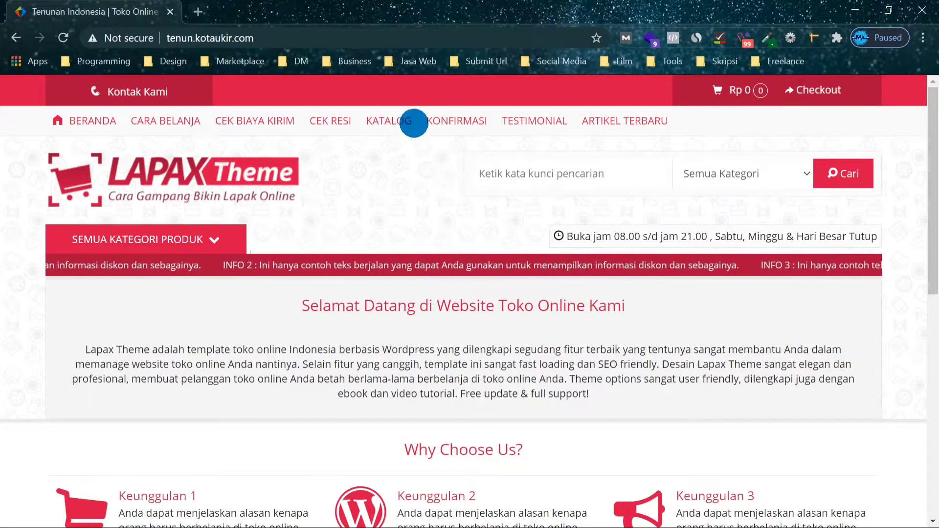
# - Go to the store's wp-admin address and log in with the prefilled account credentials
pyautogui.click(414, 35)
pyautogui.write('/w')
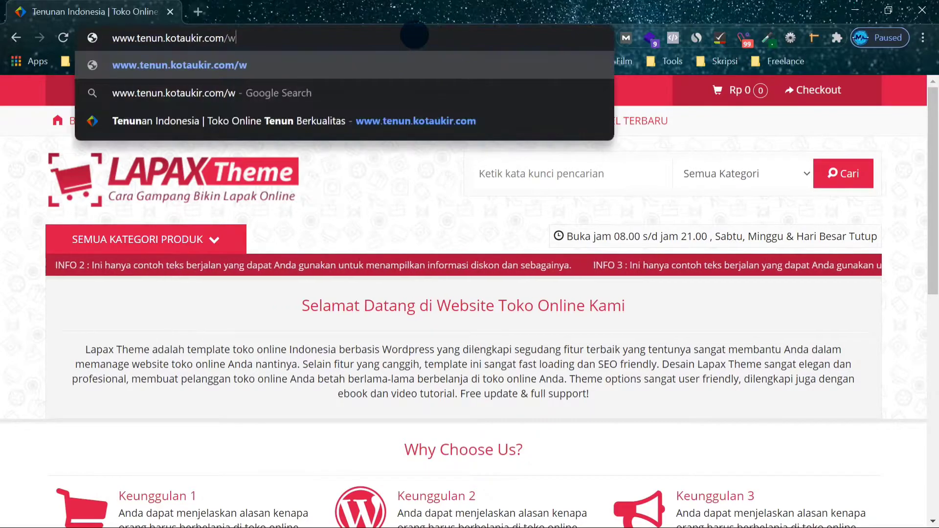
pyautogui.write('p-admi')
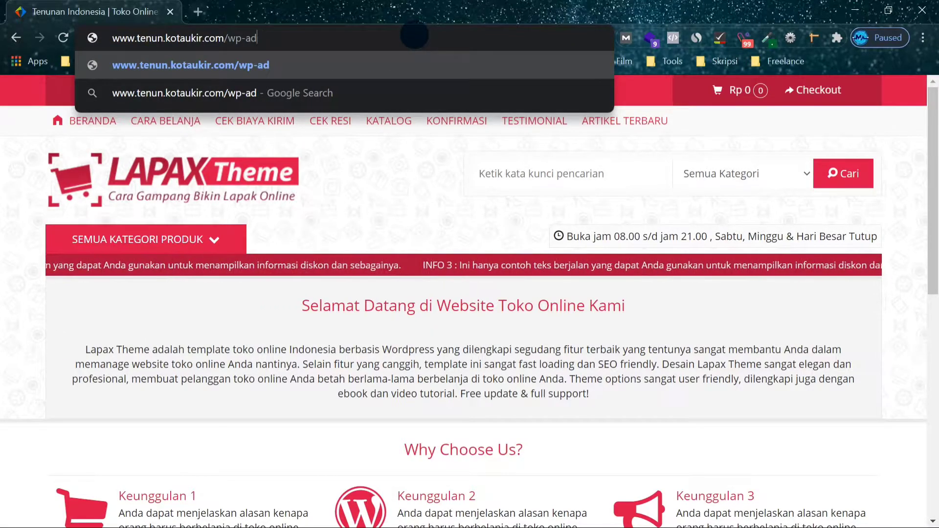
pyautogui.write('n')
pyautogui.press('Return')
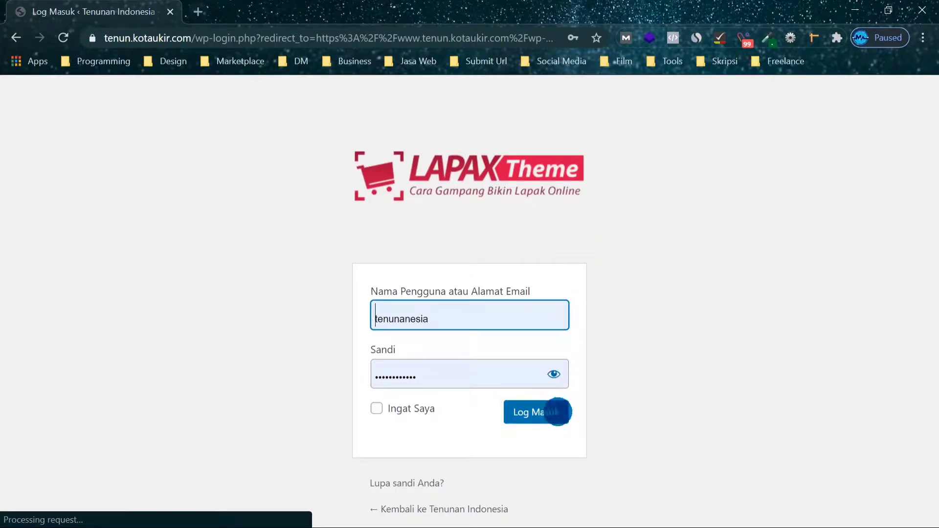
pyautogui.click(558, 412)
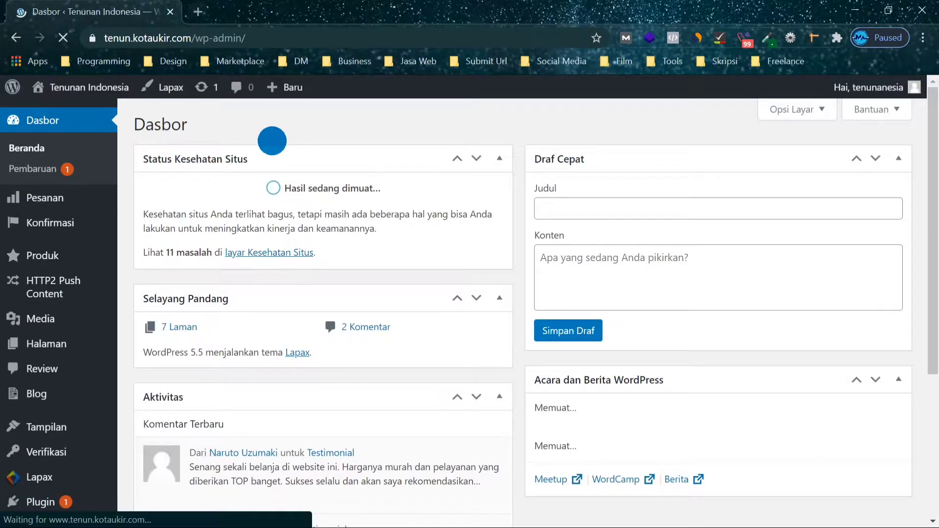
# - Open the public storefront in a new browser tab from the dashboard, keeping the dashboard open
pyautogui.moveTo(110, 85)
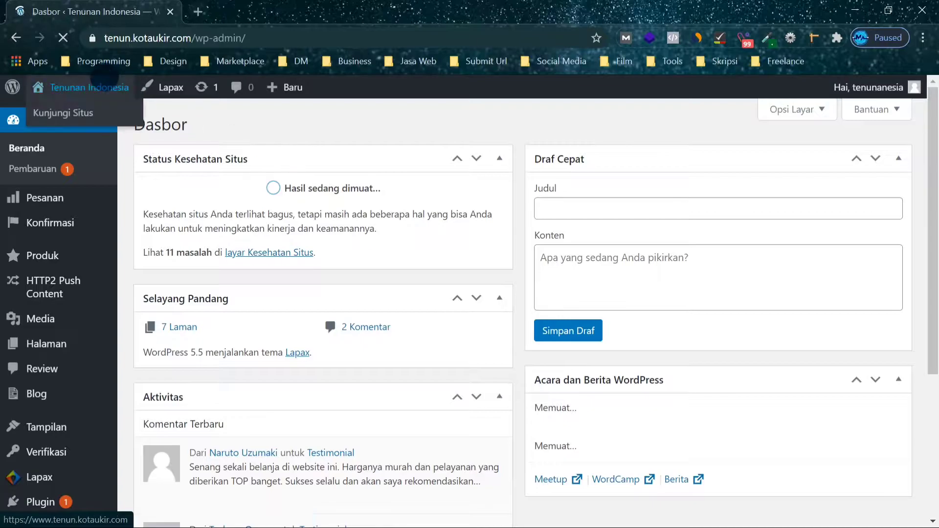
pyautogui.rightClick(102, 116)
pyautogui.click(162, 129)
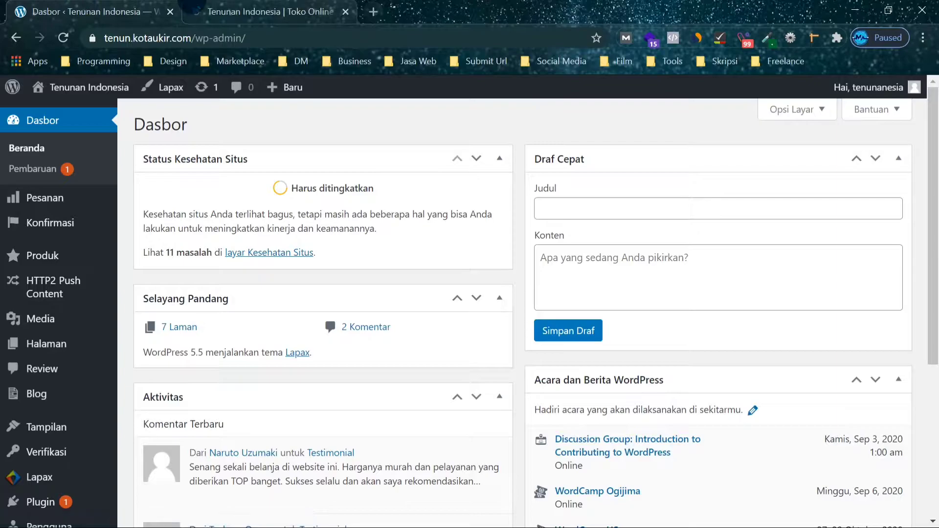
# - Open the general settings page (Umum) and review the Judul Situs and Slogan fields
pyautogui.scroll(-4, 90, 242)
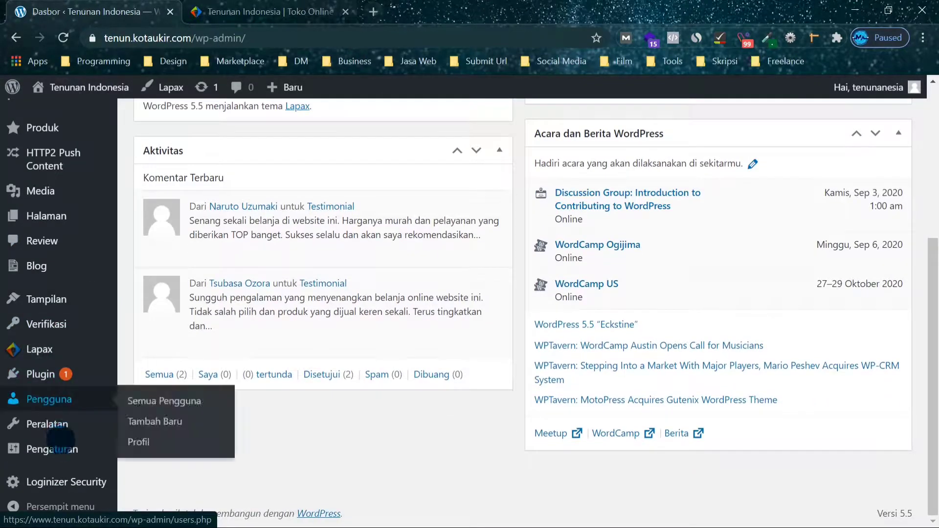
pyautogui.moveTo(62, 449)
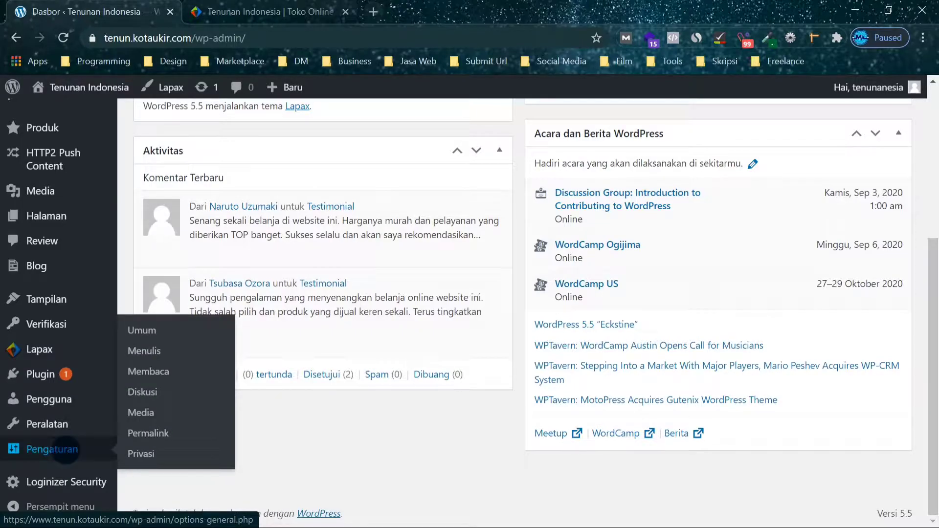
pyautogui.click(144, 331)
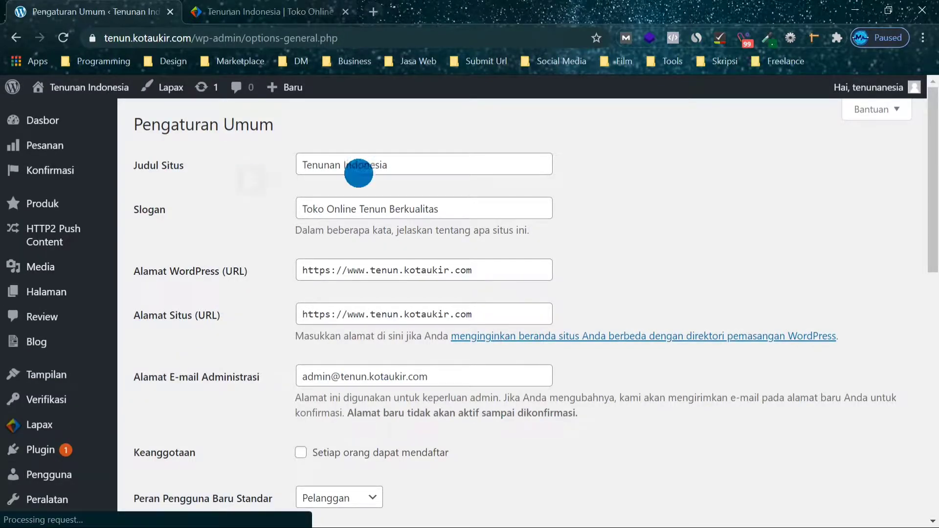
pyautogui.click(401, 164)
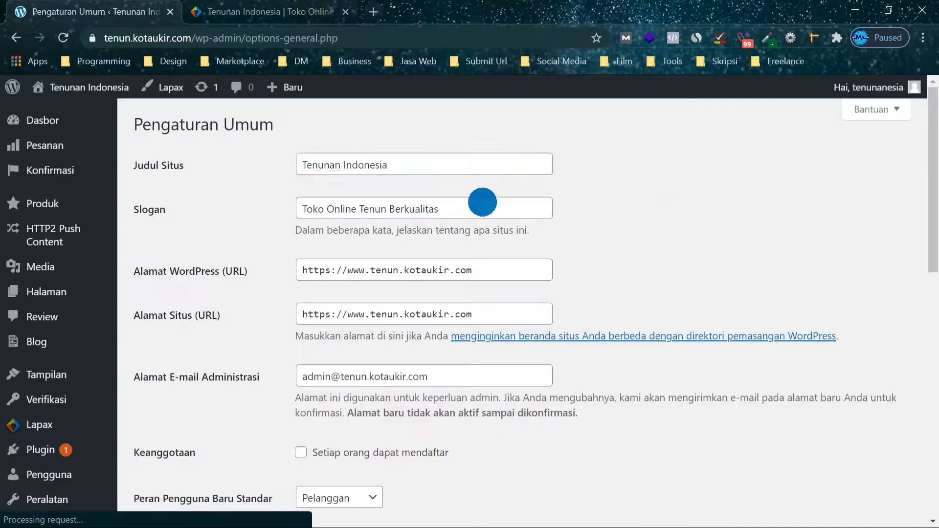
pyautogui.click(482, 203)
pyautogui.click(684, 204)
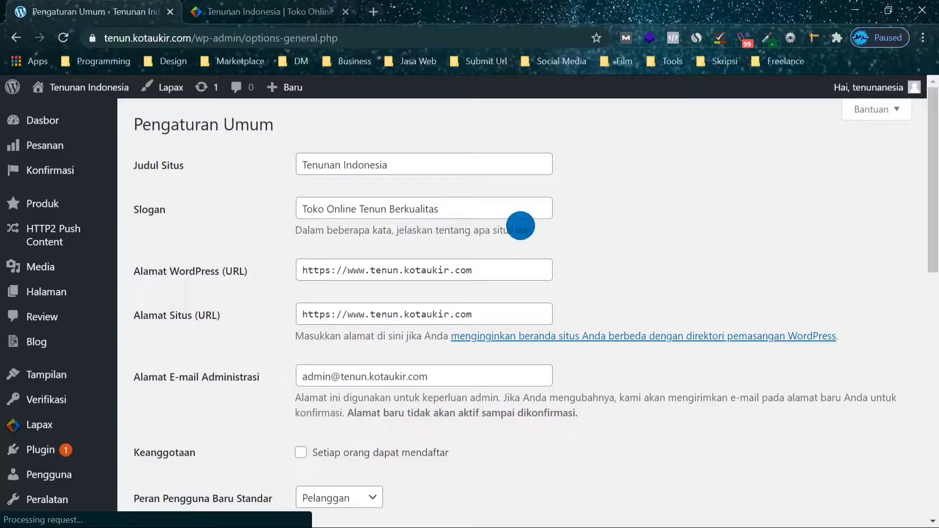
# - Open the Permalink settings and review the available URL structures down to Struktur Tersuai
pyautogui.scroll(-3, 548, 228)
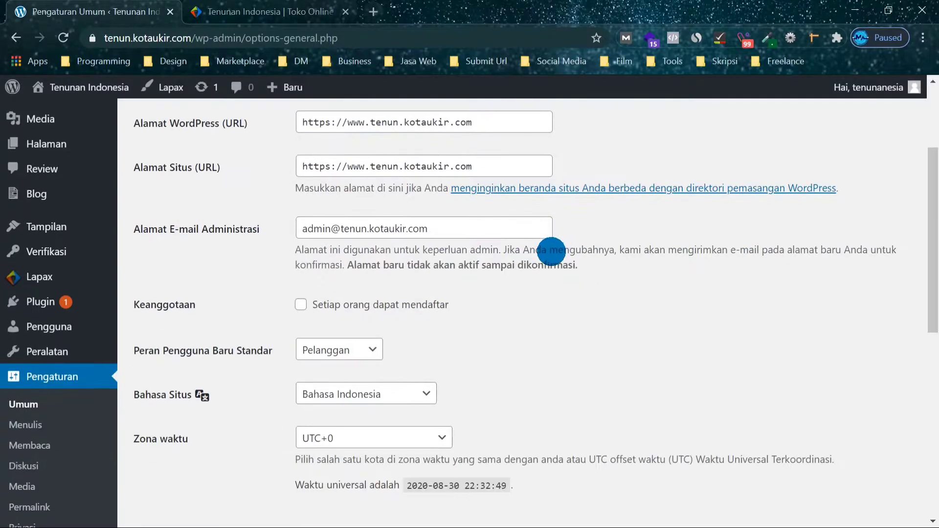
pyautogui.scroll(-3, 489, 252)
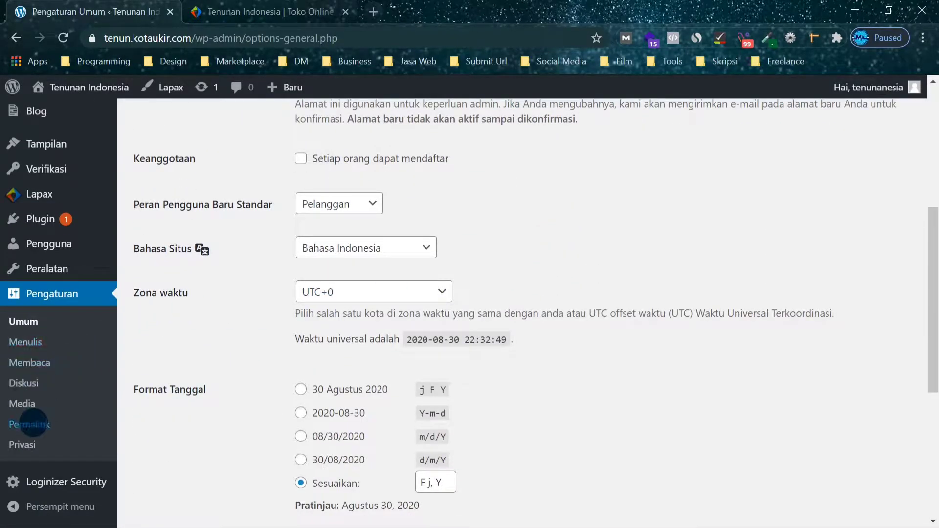
pyautogui.click(34, 424)
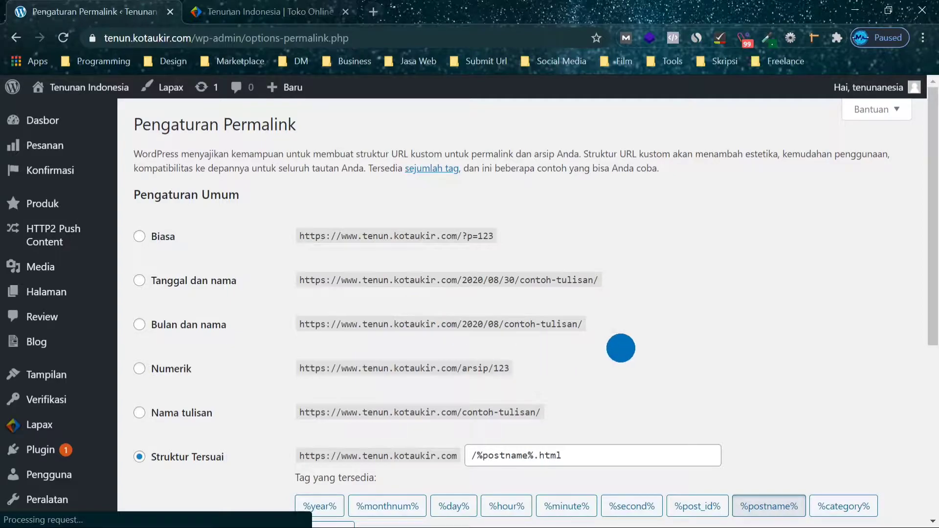
pyautogui.scroll(-3, 809, 304)
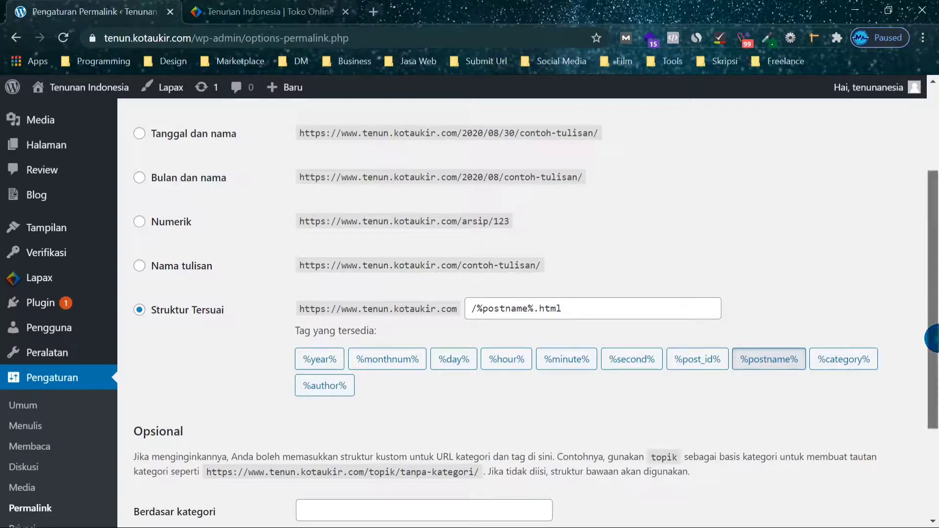
pyautogui.scroll(1, 931, 319)
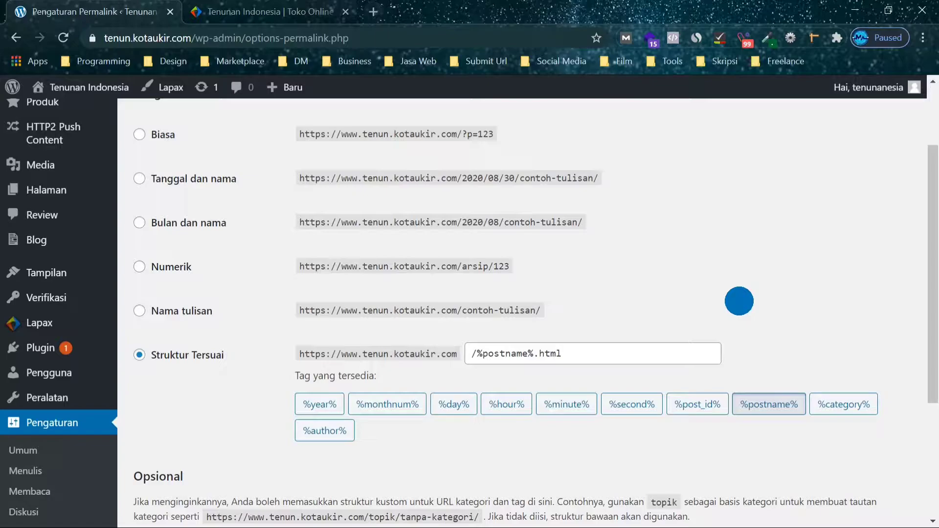
# - Clear the custom permalink structure under Struktur Tersuai and insert the %postname% tag, giving /%postname%/
pyautogui.moveTo(602, 356); pyautogui.dragTo(469, 360)
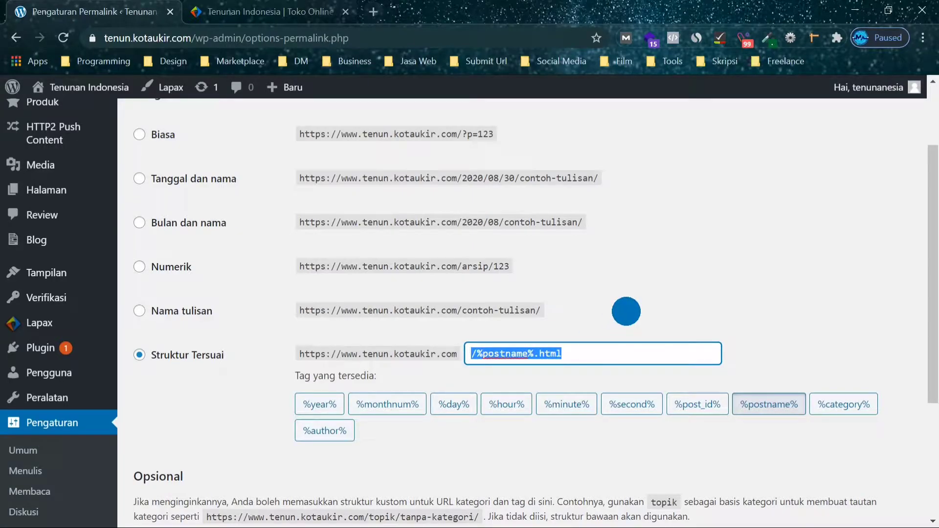
pyautogui.click(627, 311)
pyautogui.moveTo(605, 351); pyautogui.dragTo(461, 353)
pyautogui.press('BackSpace')
pyautogui.click(633, 269)
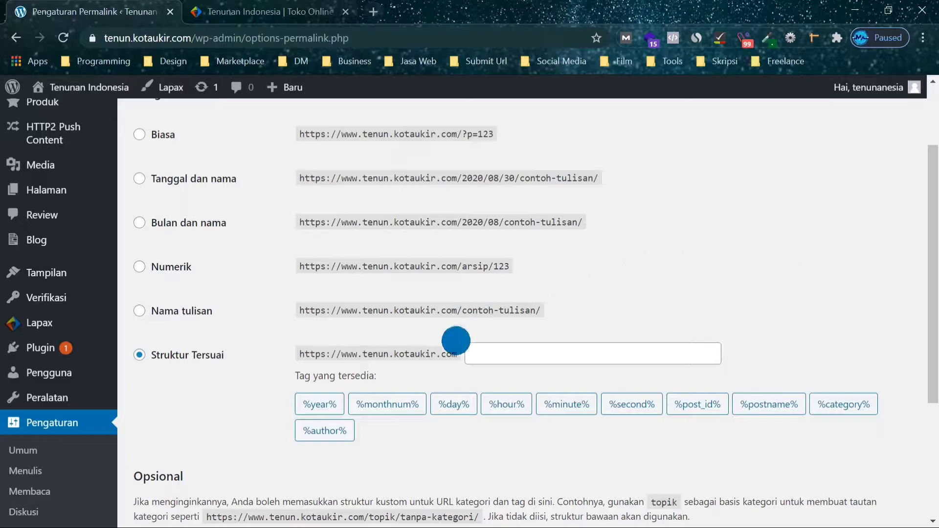
pyautogui.click(753, 409)
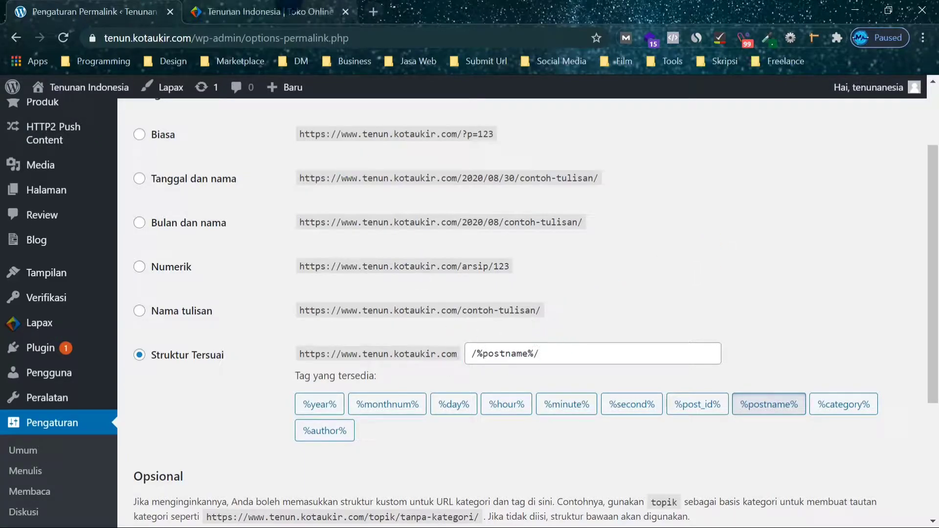
# - Compare the permalink structure with the storefront's web address in the other tab, adding and removing its trailing slash
pyautogui.click(252, 11)
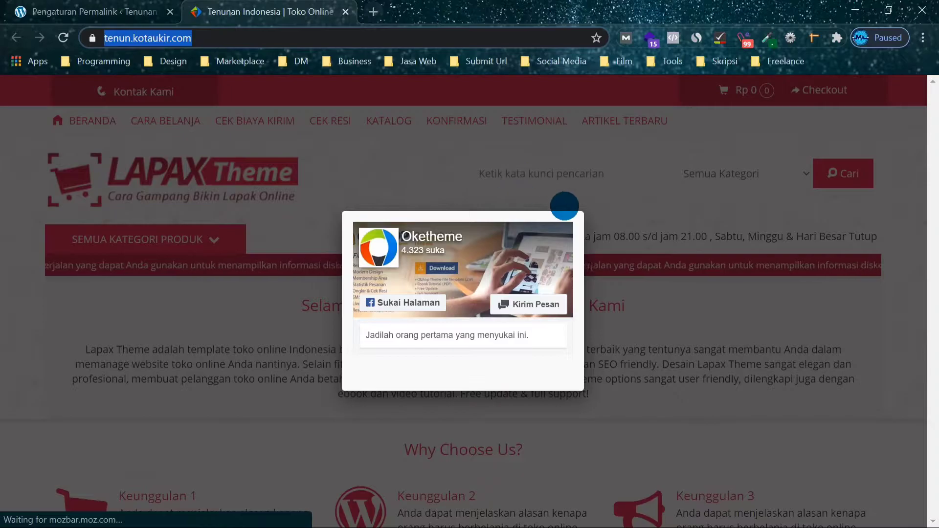
pyautogui.click(611, 210)
pyautogui.click(216, 38)
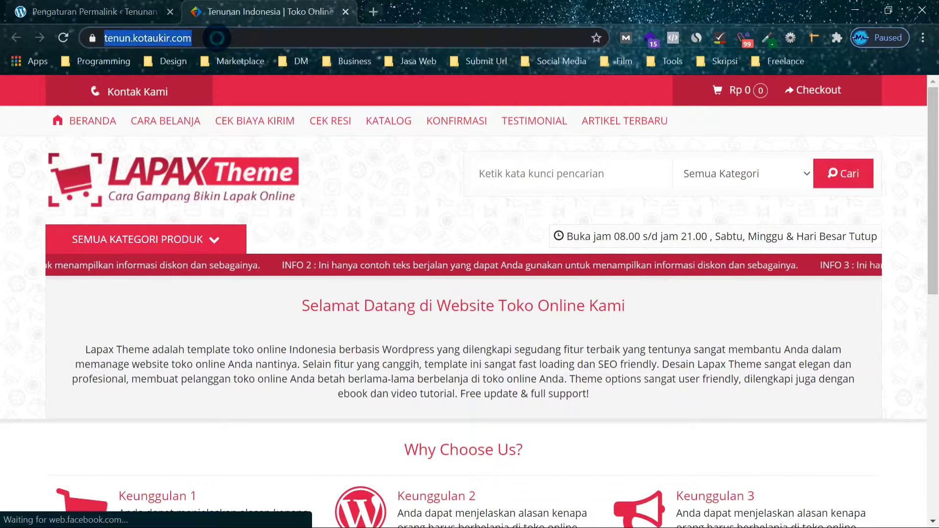
pyautogui.press('End')
pyautogui.write('/')
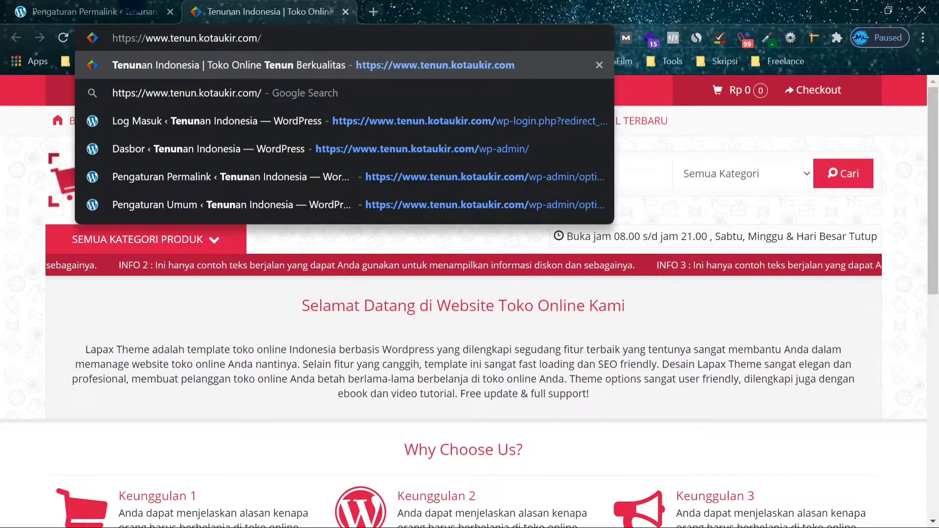
pyautogui.hotkey('ctrl', 'shift', 'Tab')
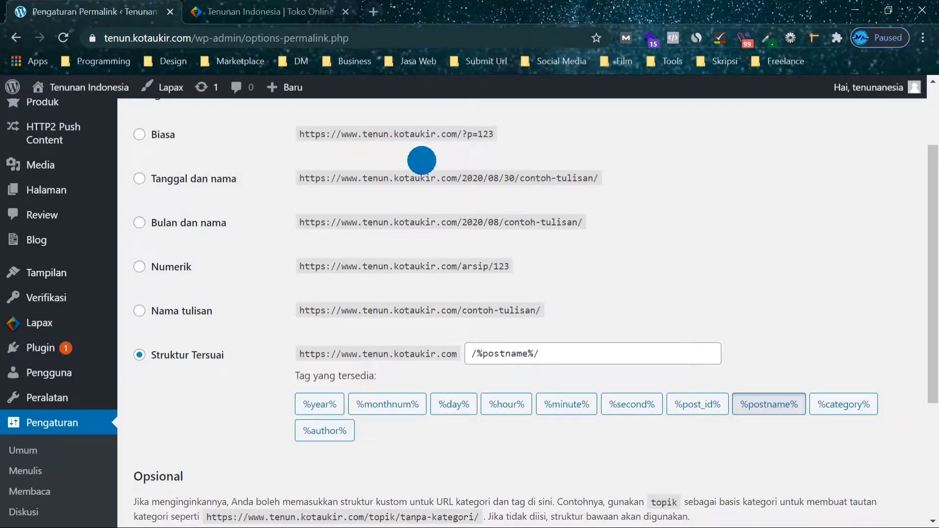
pyautogui.click(315, 11)
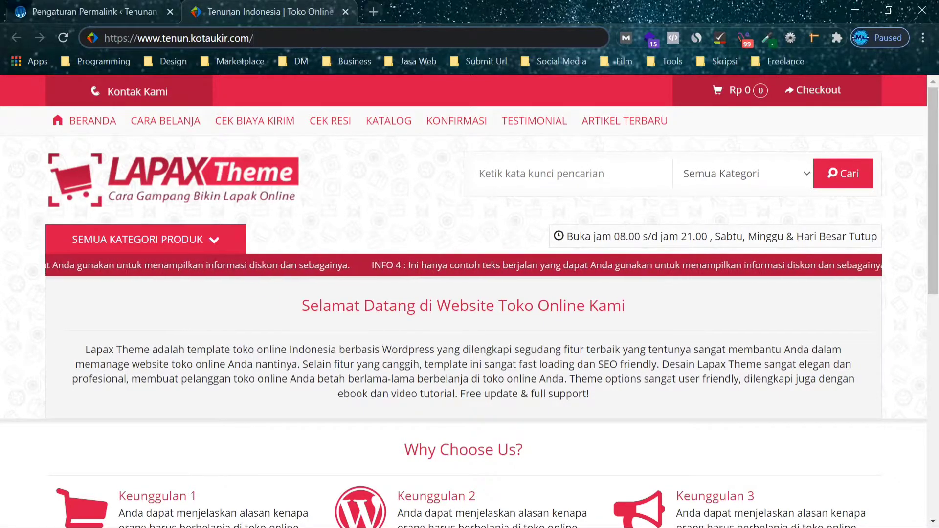
pyautogui.click(19, 8)
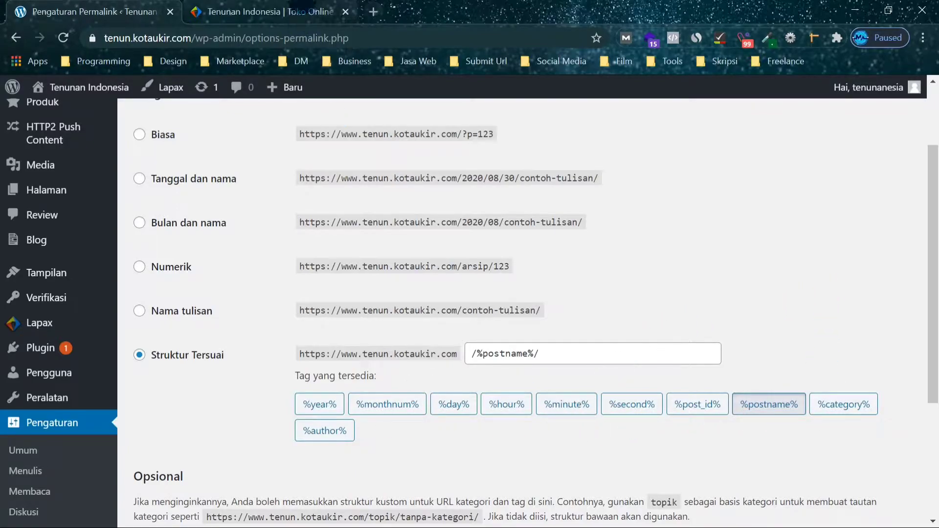
pyautogui.click(300, 11)
pyautogui.click(295, 38)
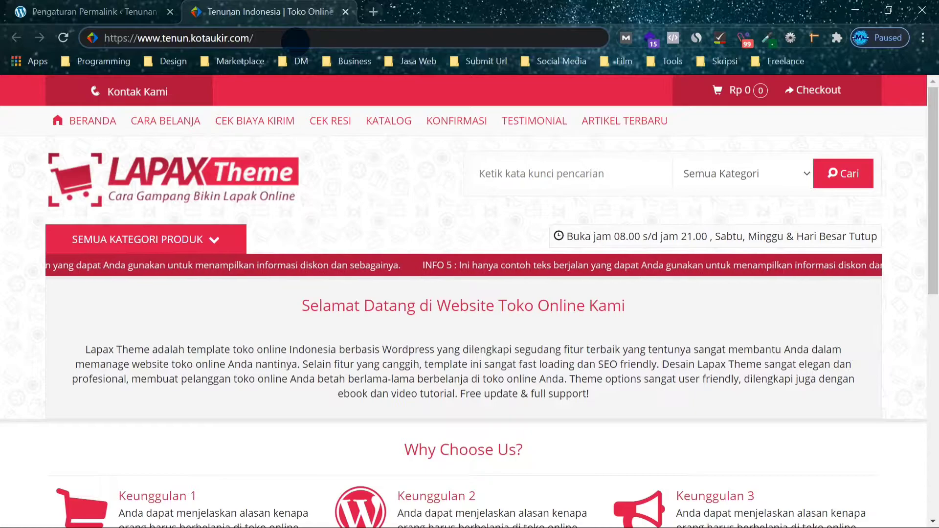
pyautogui.press('BackSpace')
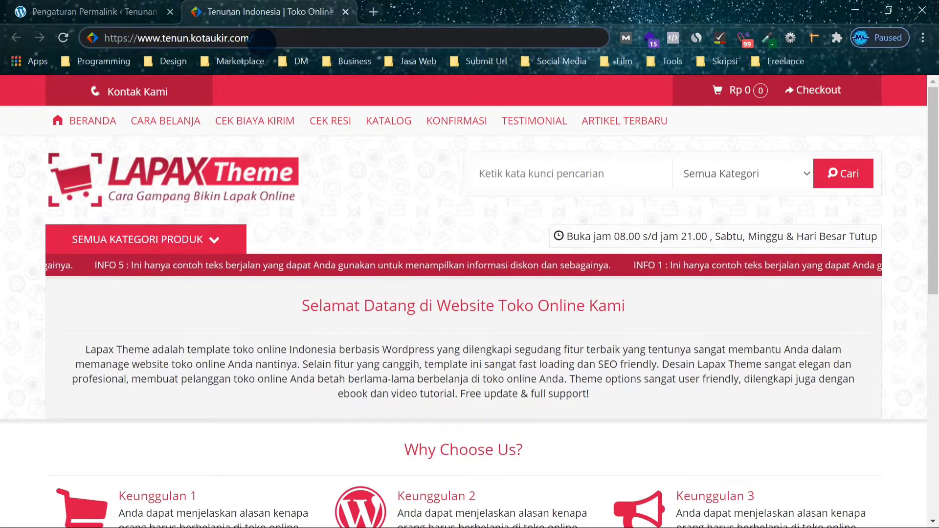
# - Return to the Permalink settings and save the changed structure
pyautogui.click(93, 11)
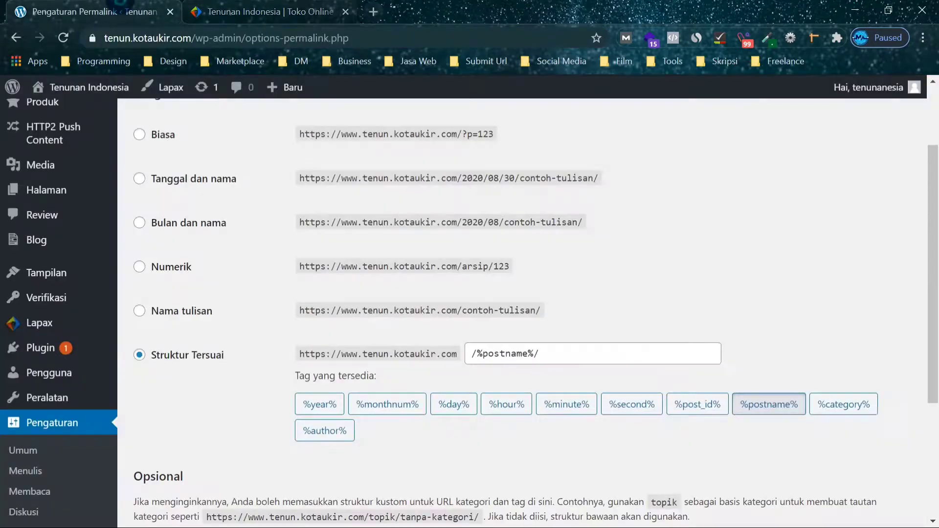
pyautogui.scroll(-4, 663, 258)
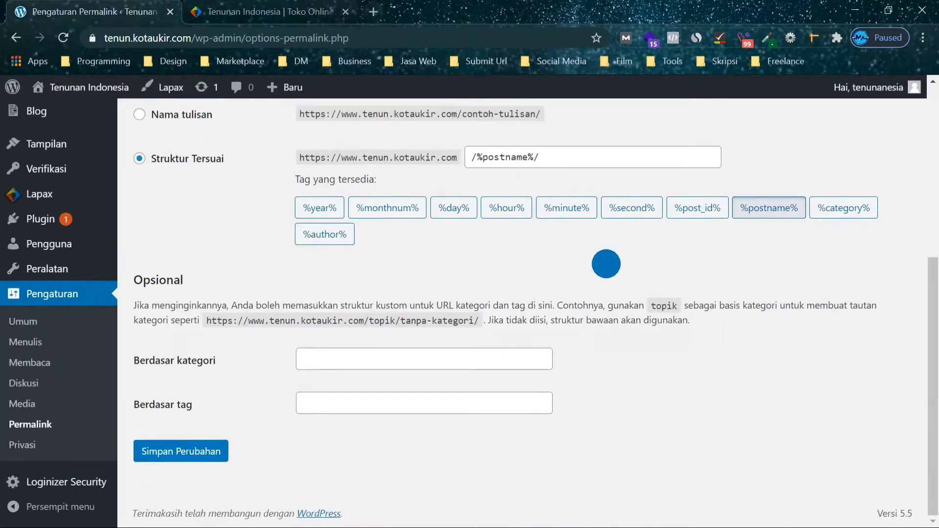
pyautogui.click(216, 446)
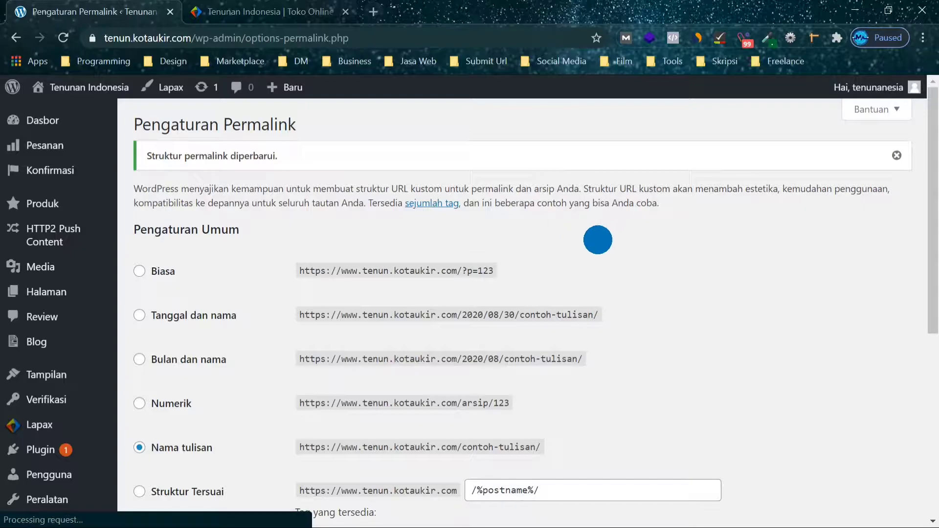
# - Open the installed plugins list and update the Loginizer plugin to version 1.5.7
pyautogui.scroll(-3, 583, 229)
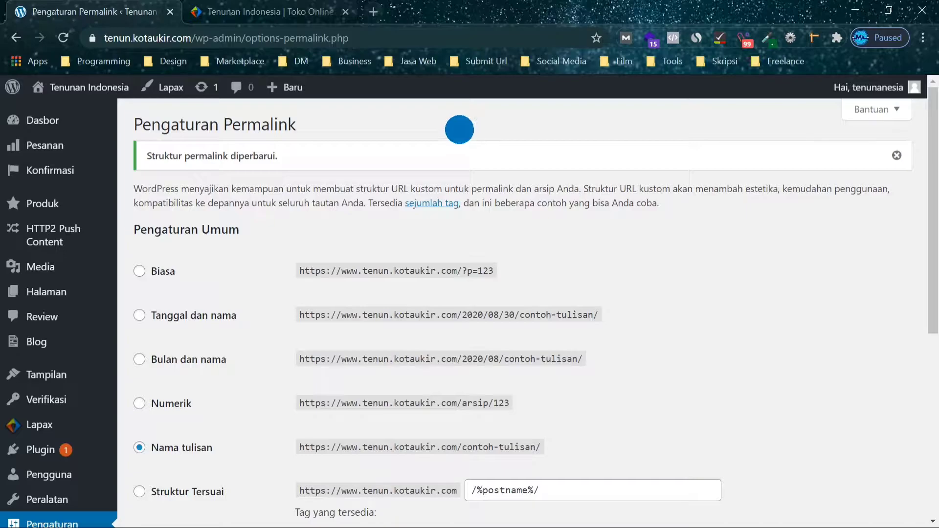
pyautogui.scroll(-5, 459, 130)
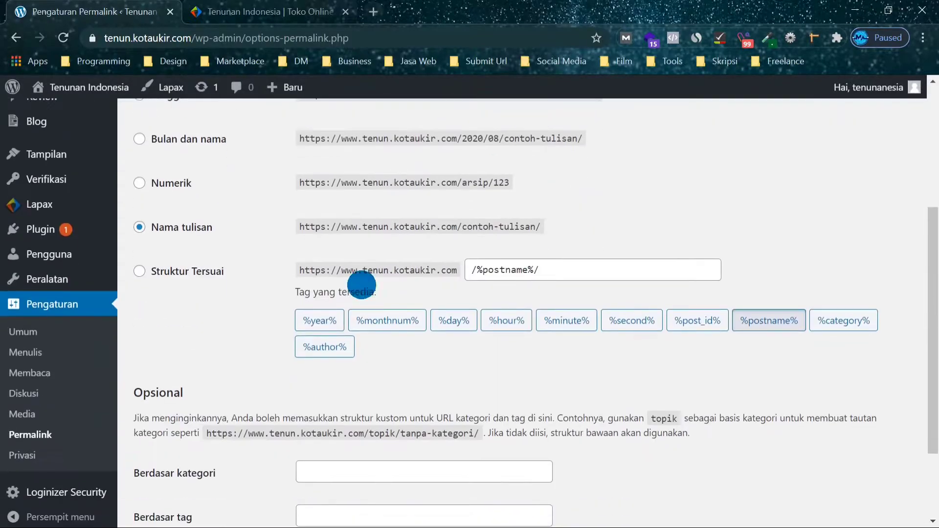
pyautogui.moveTo(71, 220)
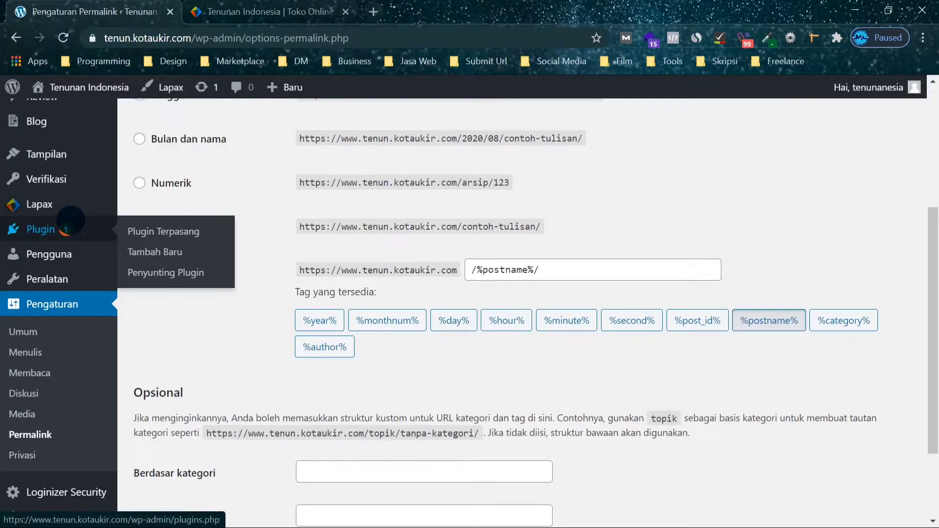
pyautogui.click(164, 231)
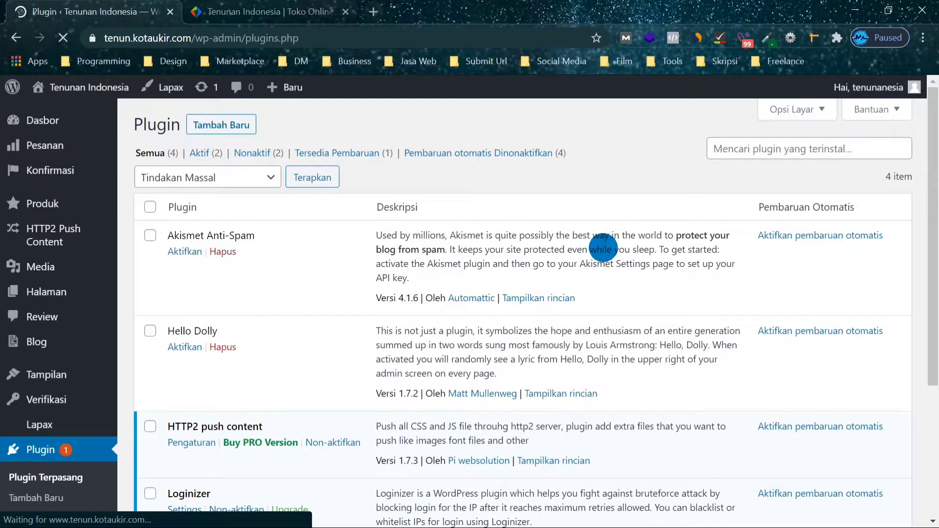
pyautogui.scroll(-5, 603, 249)
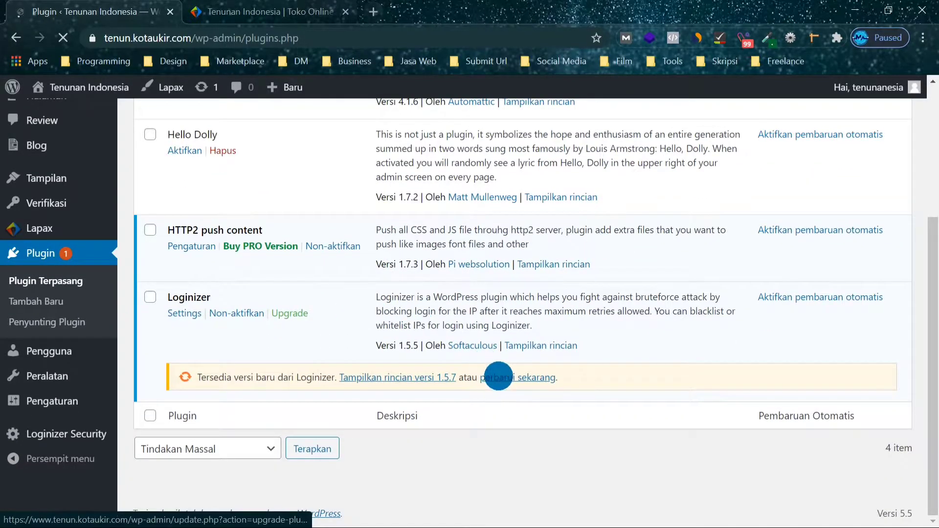
pyautogui.click(498, 376)
pyautogui.scroll(5, 611, 245)
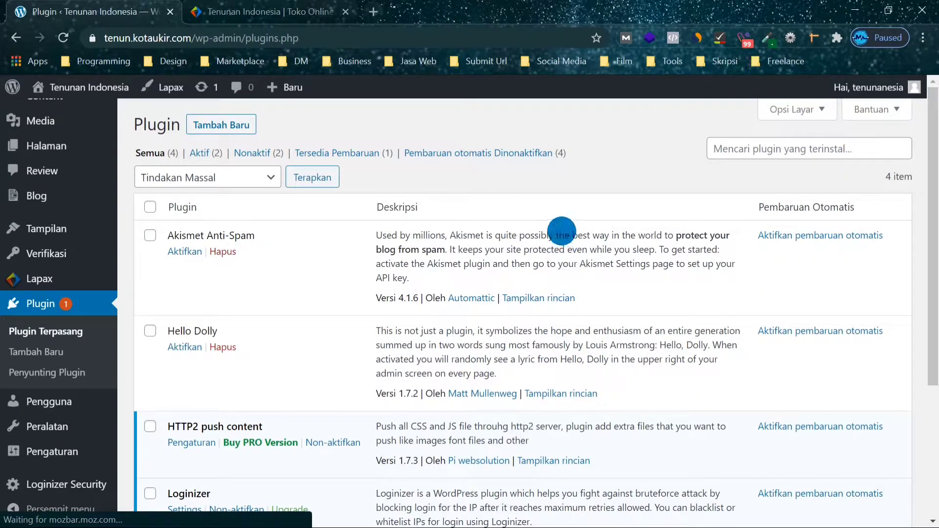
pyautogui.scroll(-2, 518, 245)
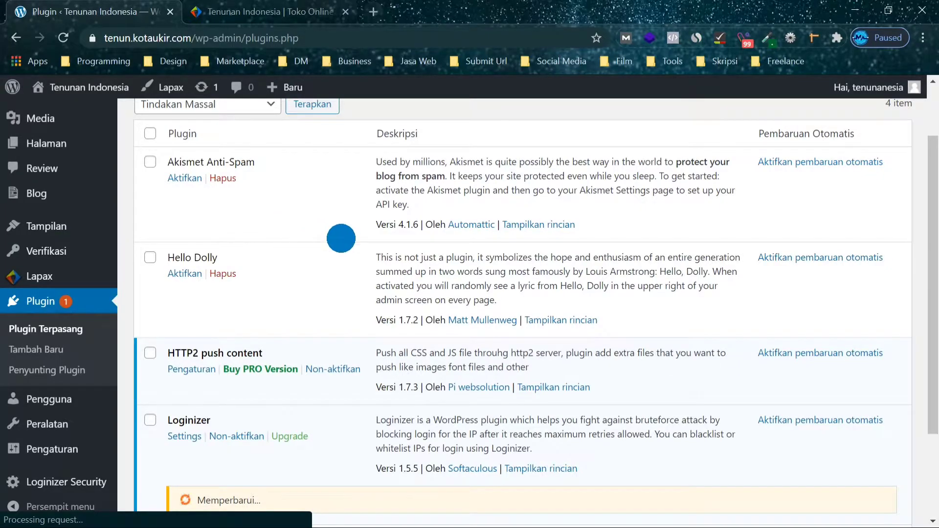
pyautogui.scroll(2, 342, 237)
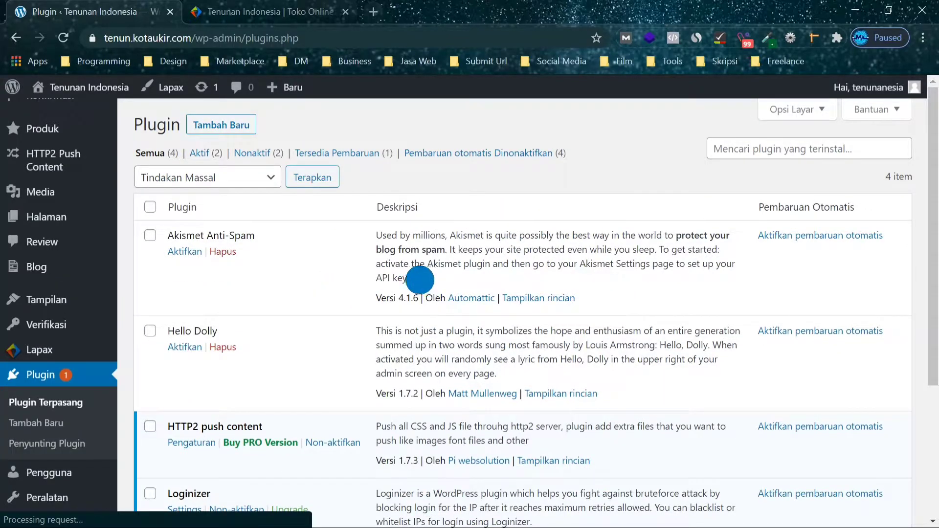
pyautogui.scroll(-4, 559, 249)
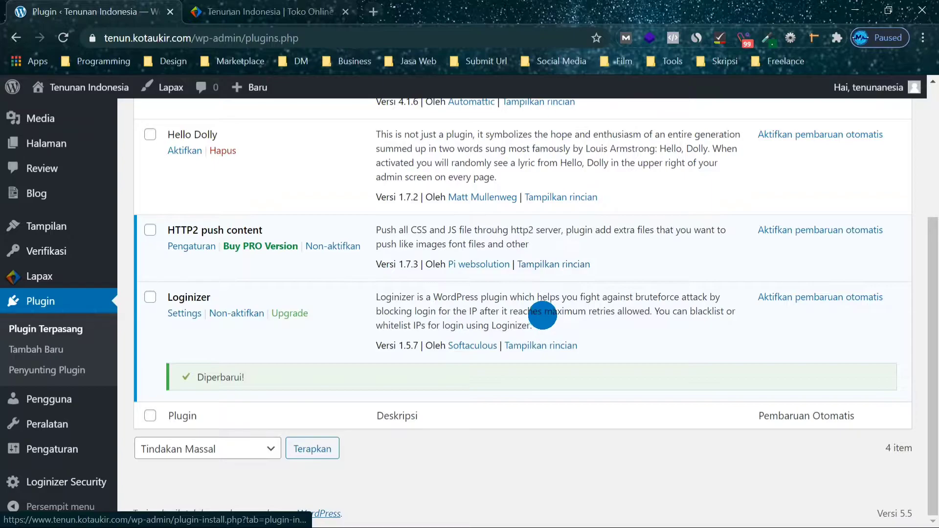
# - Add the Classic Editor plugin from the featured plugins, activate it, and review the installed plugins list
pyautogui.scroll(4, 558, 279)
pyautogui.click(218, 128)
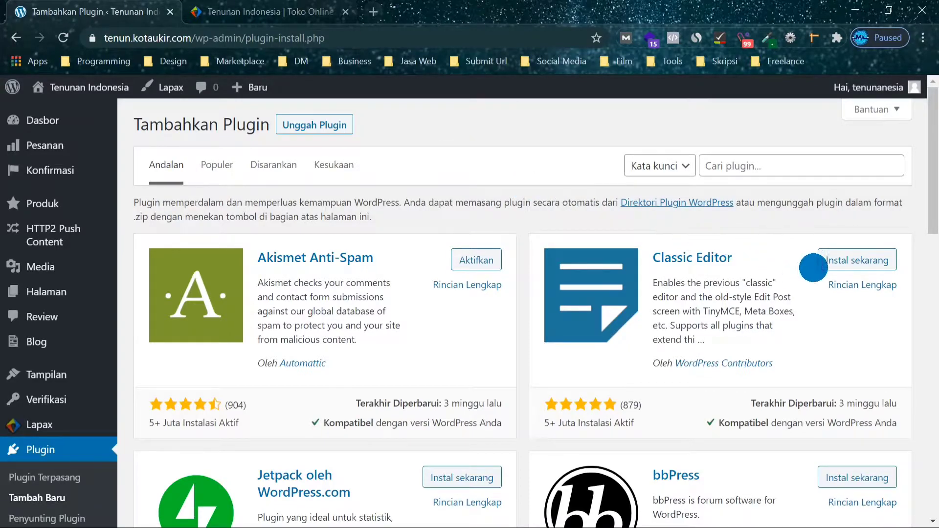
pyautogui.click(827, 262)
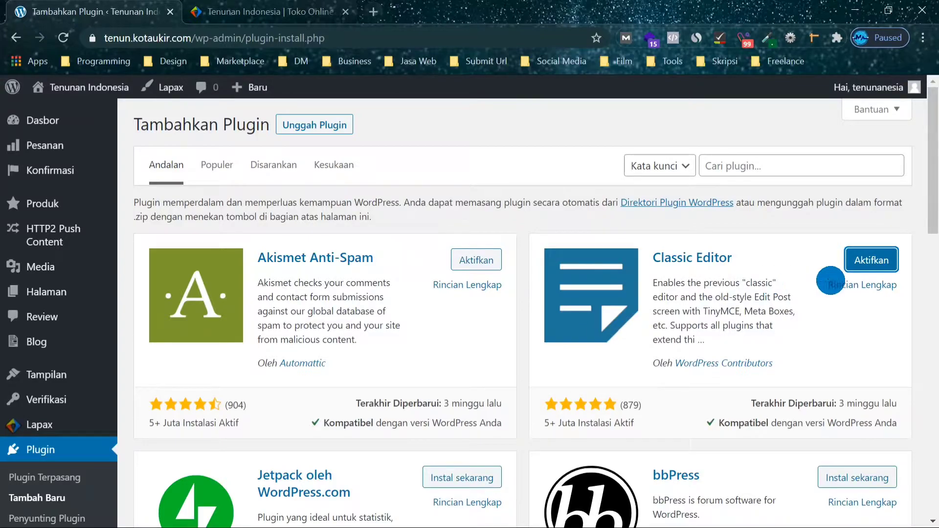
pyautogui.click(871, 261)
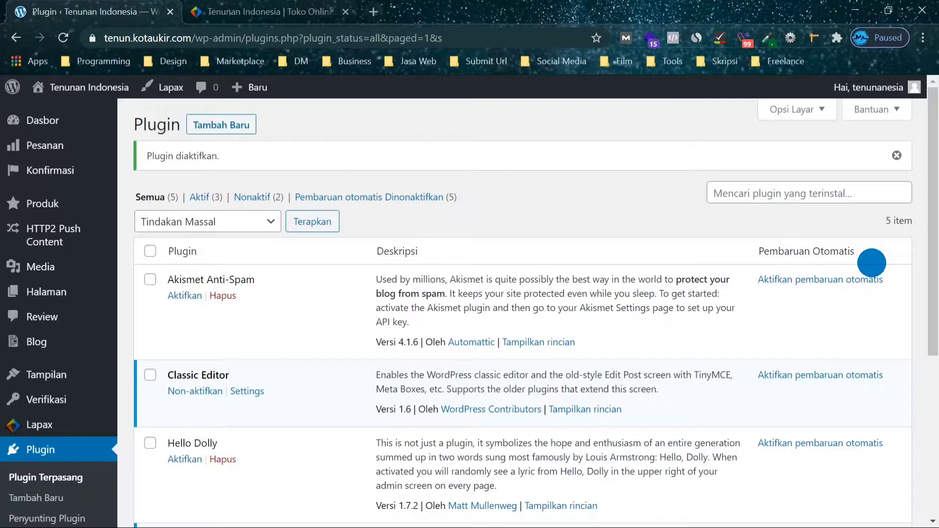
pyautogui.scroll(-5, 577, 284)
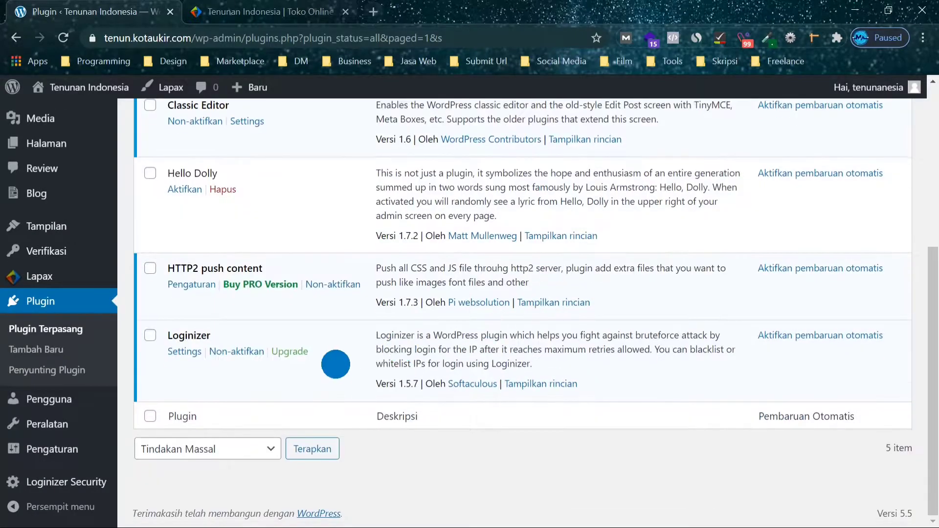
pyautogui.scroll(5, 400, 356)
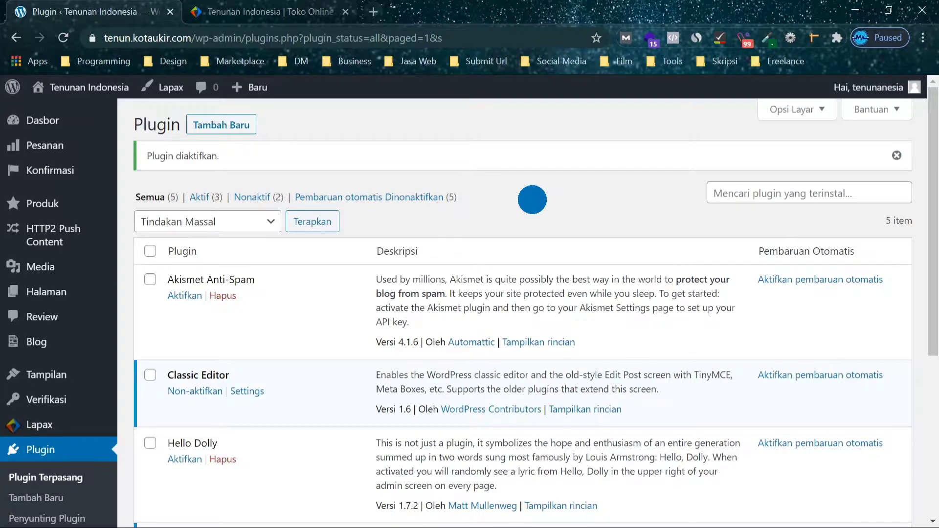
pyautogui.scroll(-5, 535, 207)
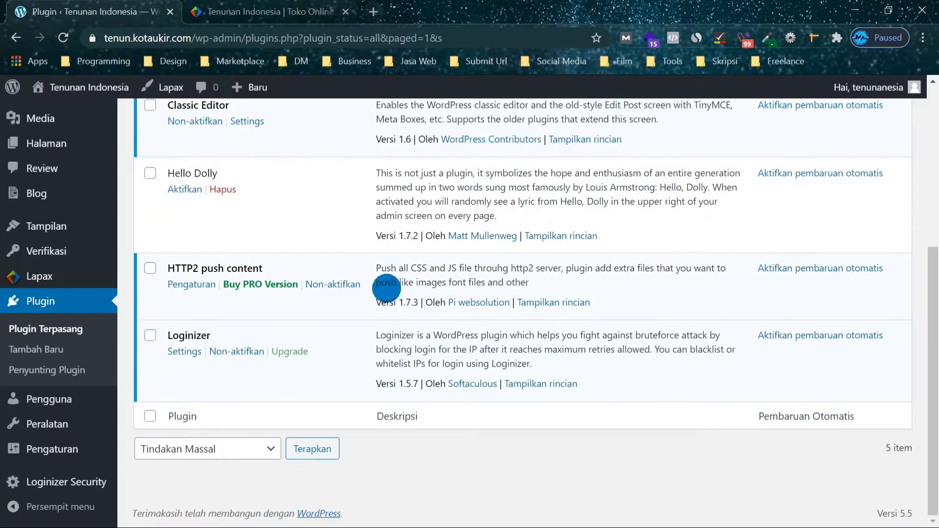
pyautogui.scroll(3, 360, 343)
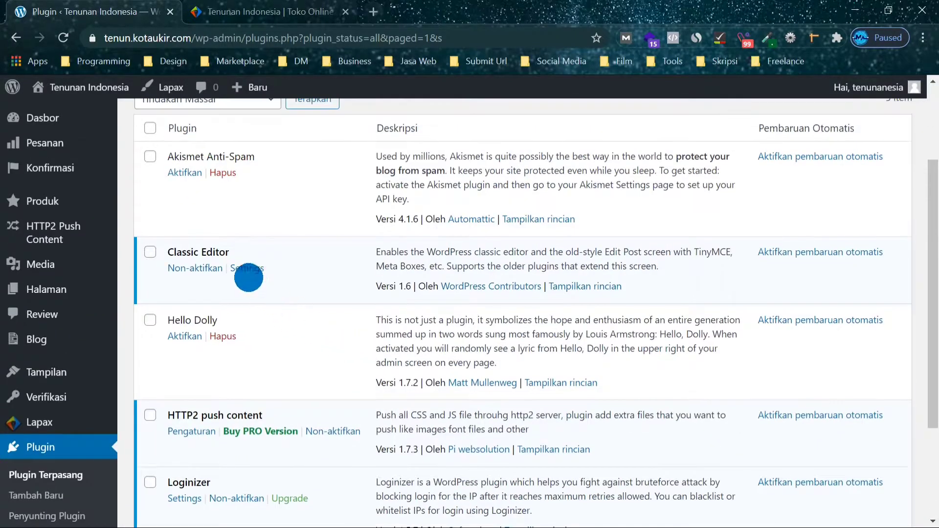
pyautogui.scroll(3, 372, 269)
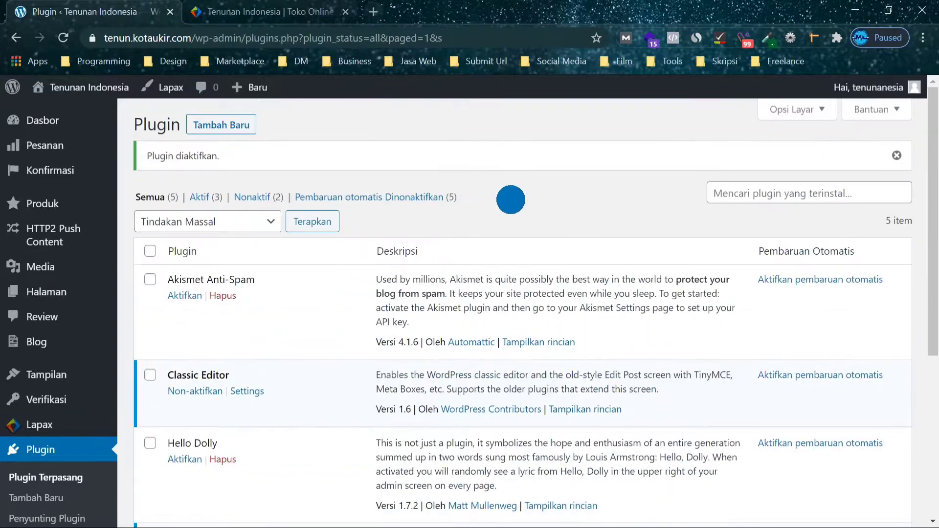
# - Search the plugin directory for Yoast SEO, then install and activate the plugin by Team Yoast
pyautogui.click(241, 127)
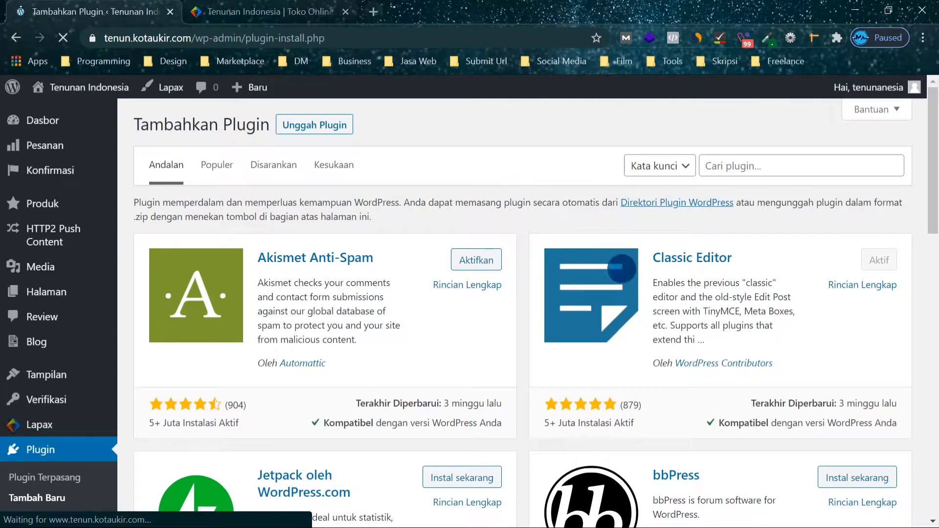
pyautogui.scroll(-10, 719, 321)
pyautogui.scroll(10, 704, 346)
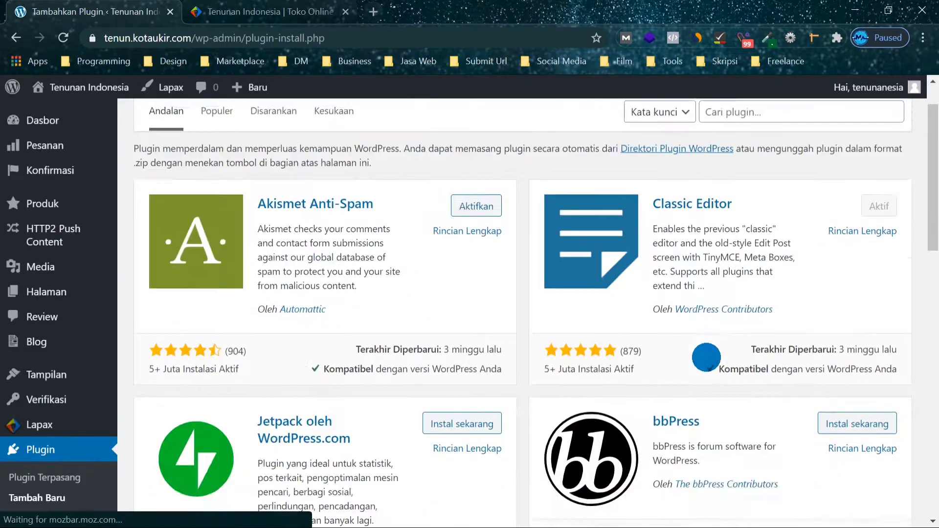
pyautogui.click(737, 169)
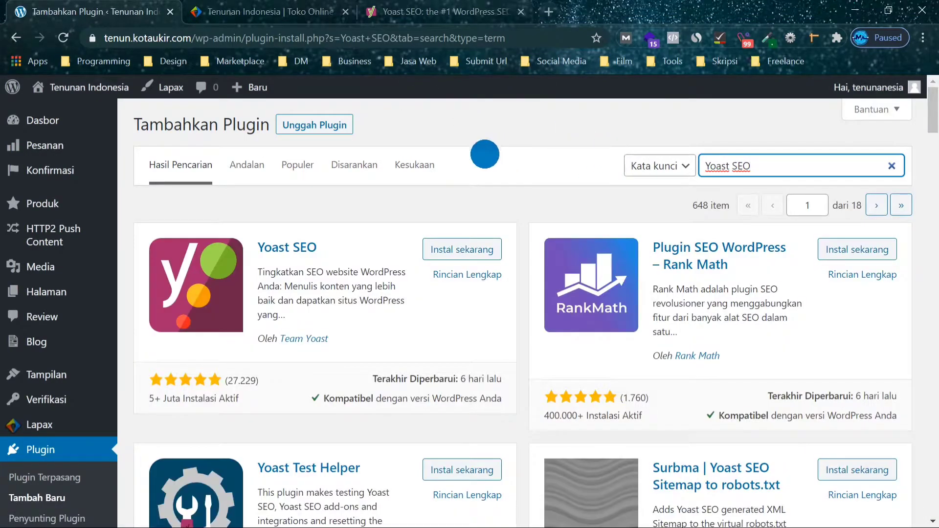
pyautogui.scroll(-1, 482, 162)
pyautogui.scroll(1, 470, 180)
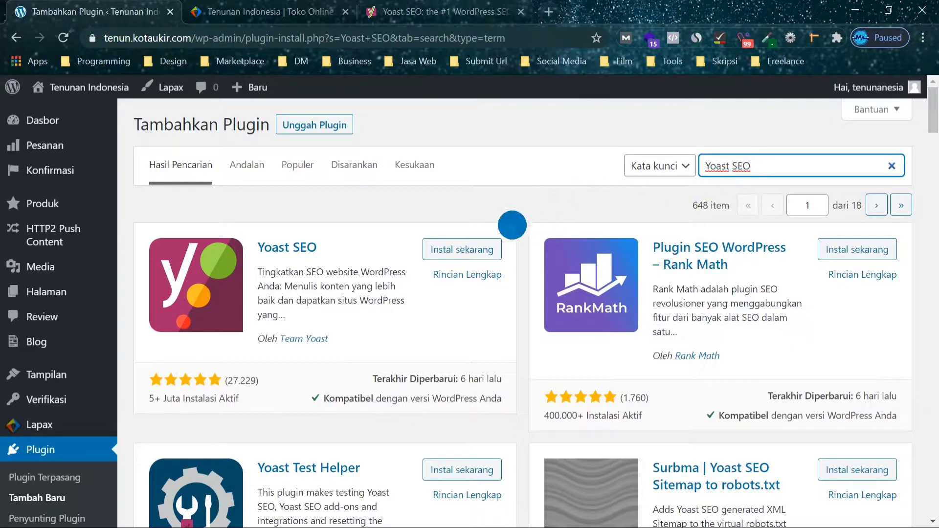
pyautogui.click(481, 244)
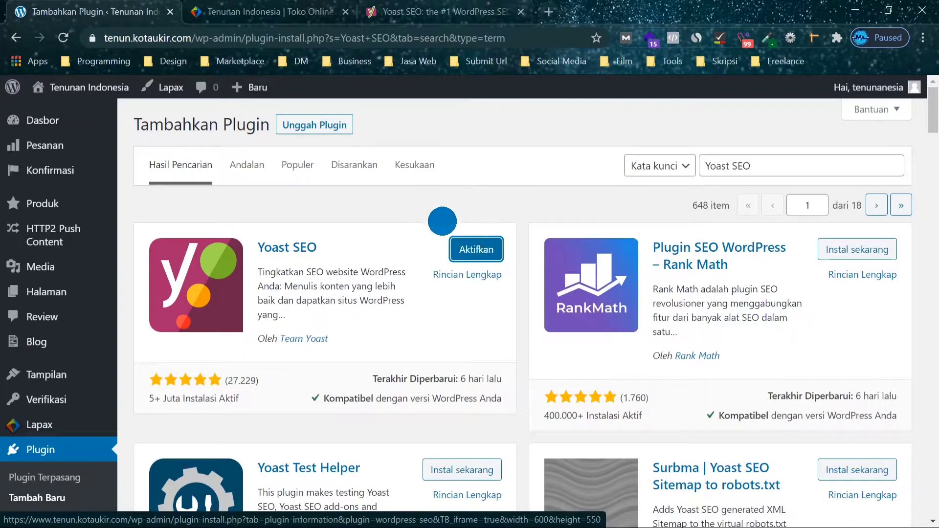
pyautogui.click(471, 249)
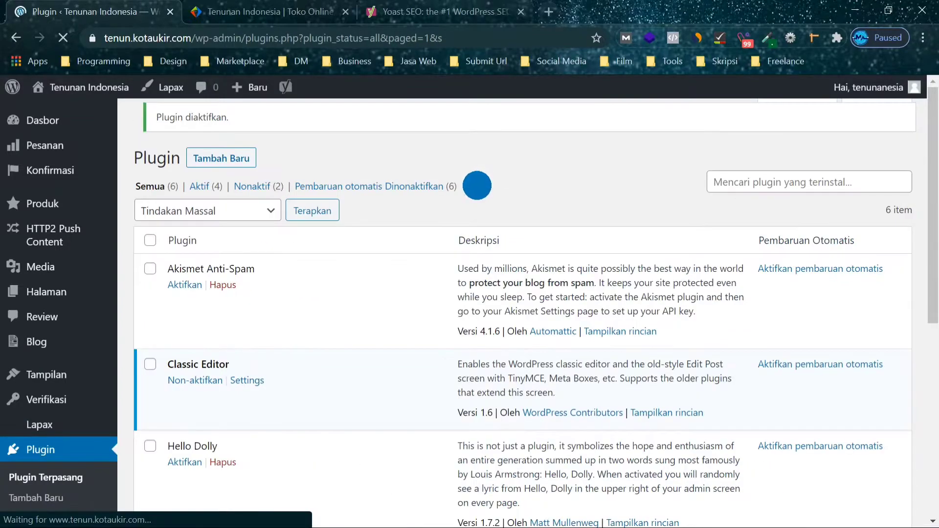
# - Return to adding plugins, search the directory for "xml", and look through the results for a sitemap plugin
pyautogui.click(233, 128)
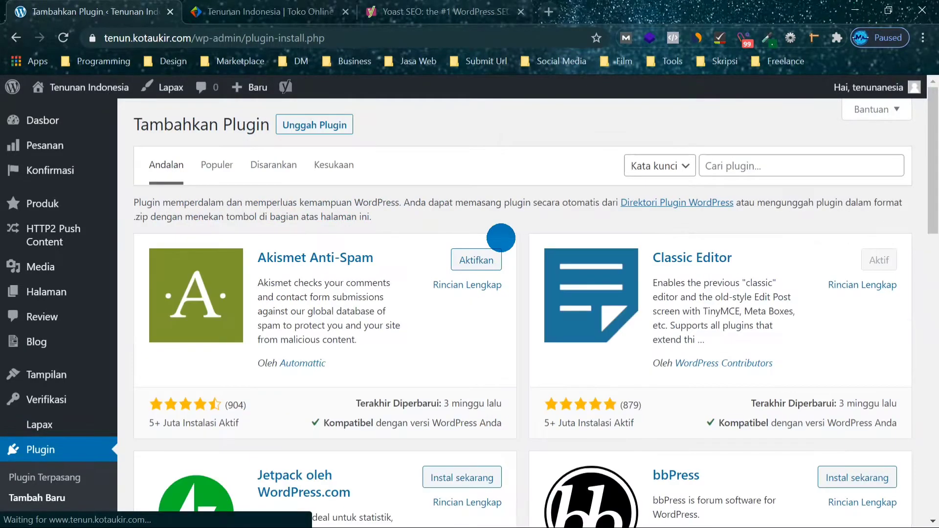
pyautogui.scroll(-3, 587, 304)
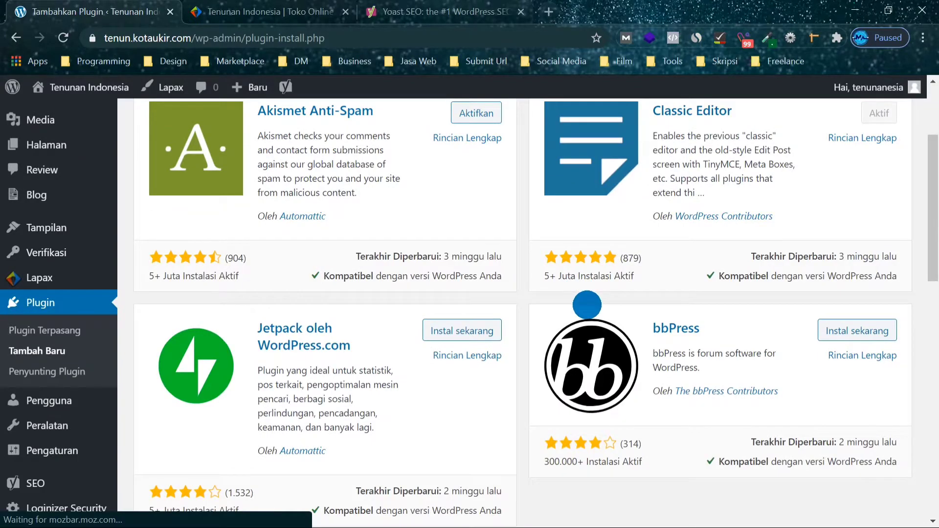
pyautogui.scroll(3, 550, 257)
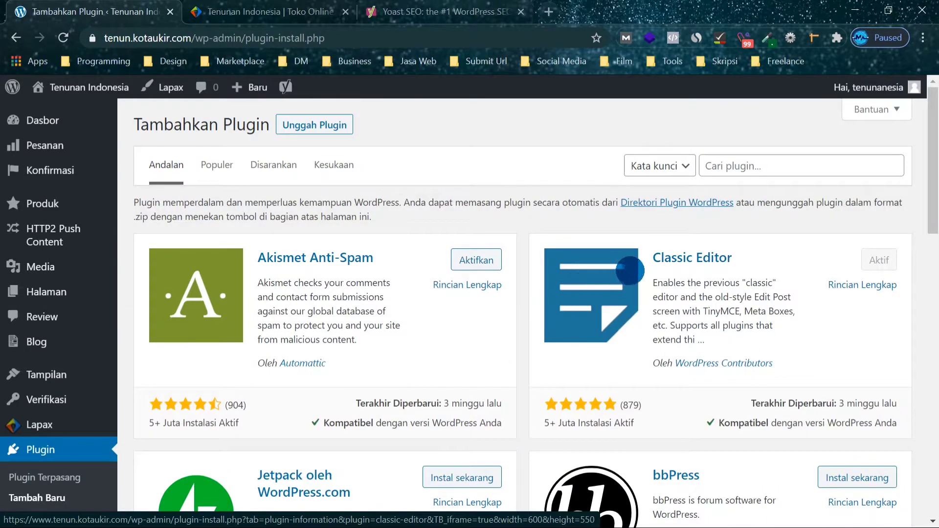
pyautogui.click(738, 166)
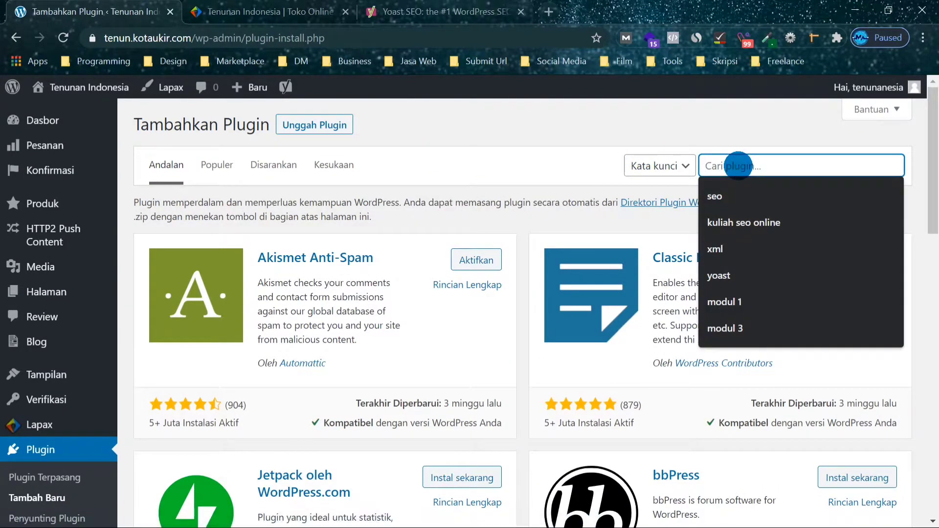
pyautogui.write('xmt')
pyautogui.write('l')
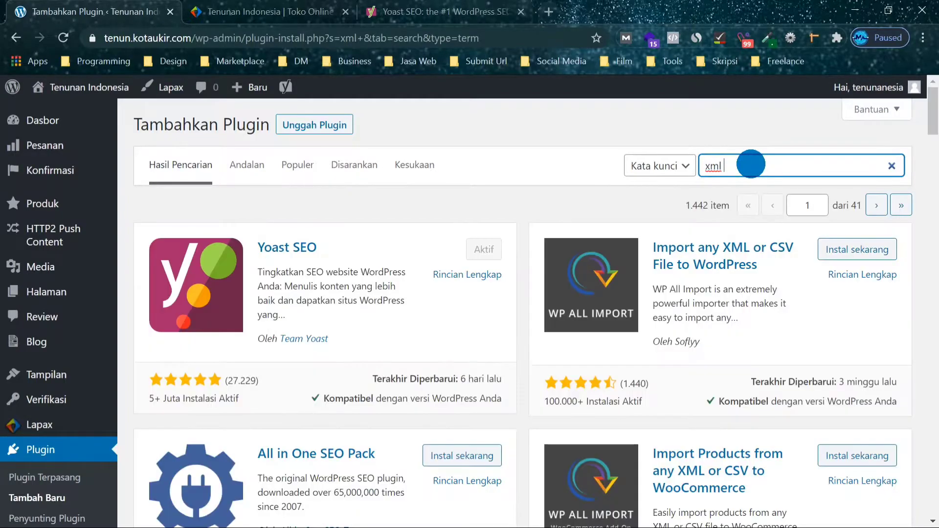
pyautogui.scroll(-12, 751, 164)
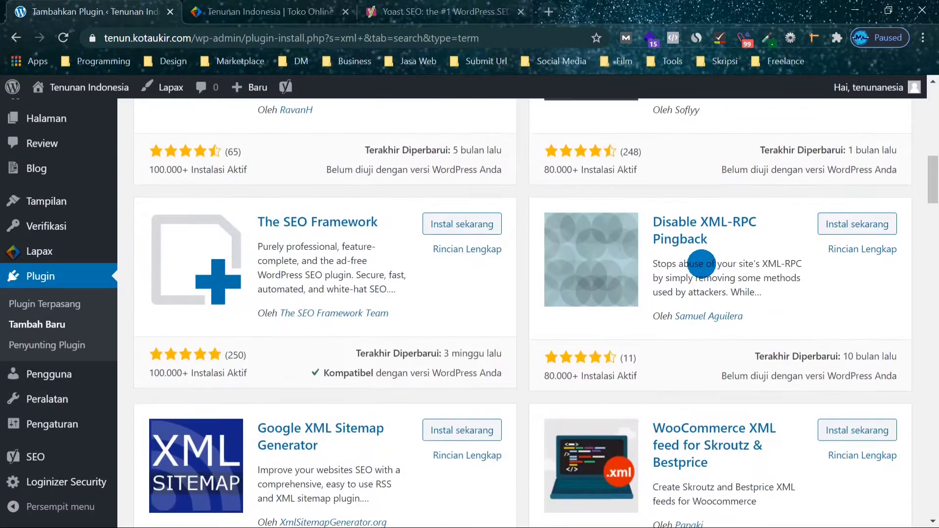
pyautogui.scroll(-15, 701, 263)
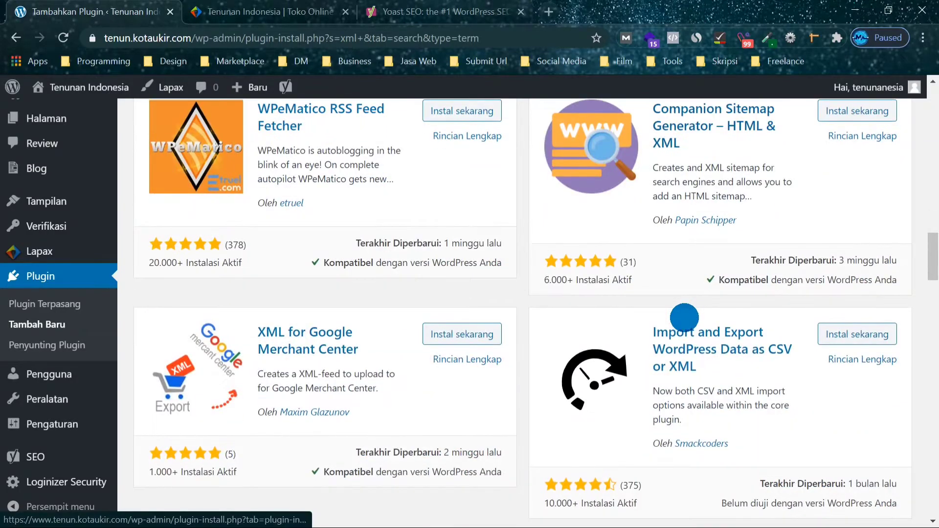
pyautogui.scroll(-11, 684, 317)
pyautogui.scroll(5, 672, 360)
pyautogui.scroll(15, 672, 360)
pyautogui.scroll(6, 672, 360)
pyautogui.scroll(2, 673, 333)
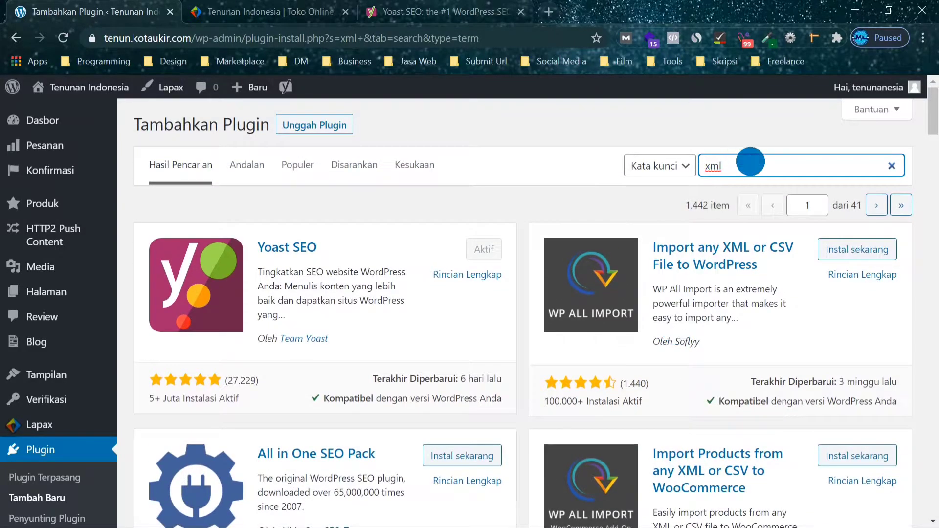
# - Refine the plugin search to "xml sitemap" and look through the listed sitemap generators
pyautogui.click(756, 171)
pyautogui.click(757, 222)
pyautogui.click(555, 114)
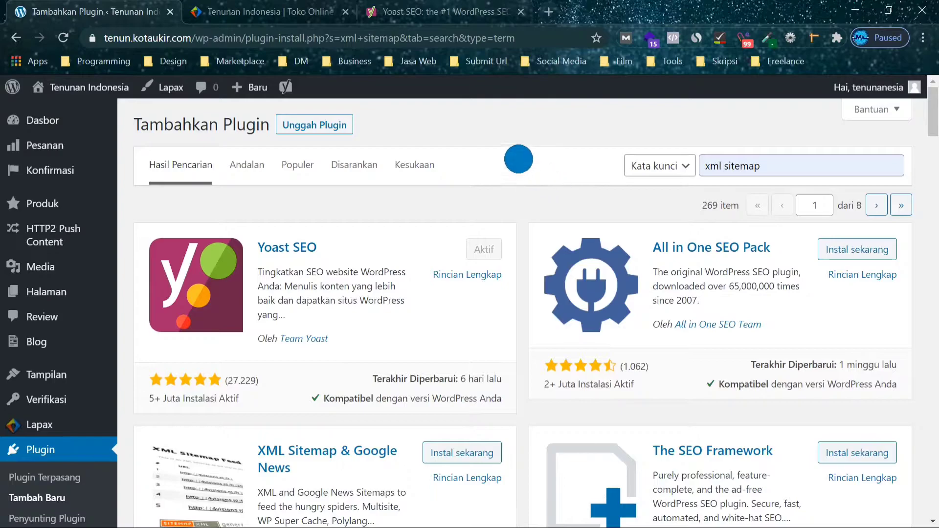
pyautogui.scroll(-1, 520, 159)
pyautogui.scroll(-15, 532, 219)
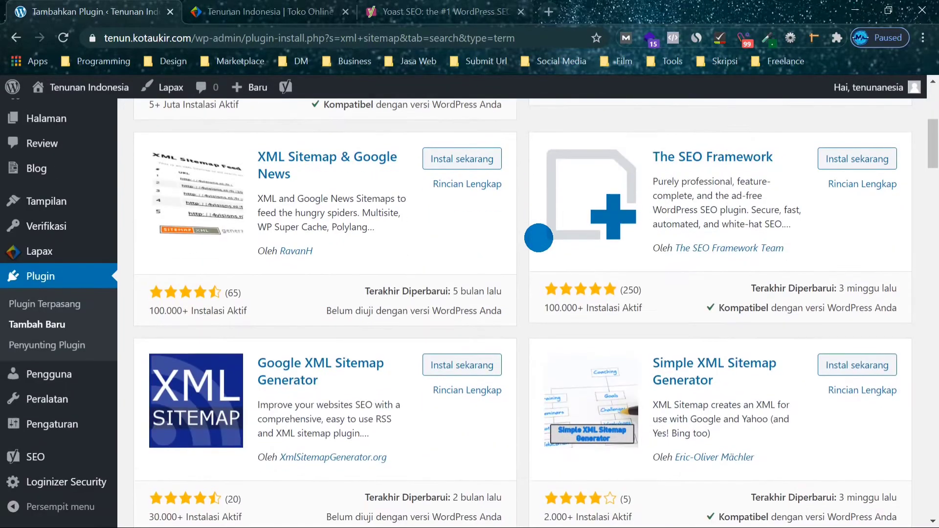
pyautogui.scroll(-9, 531, 264)
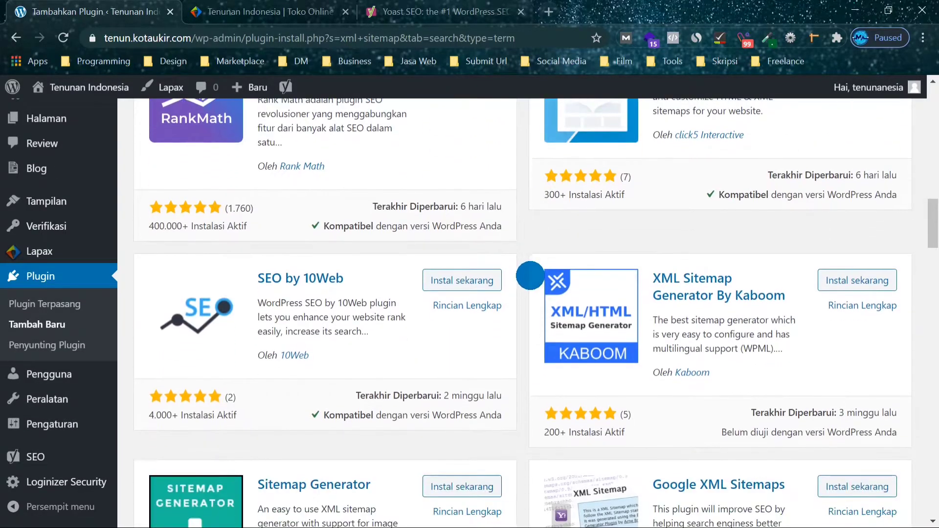
pyautogui.scroll(9, 526, 275)
pyautogui.scroll(15, 513, 293)
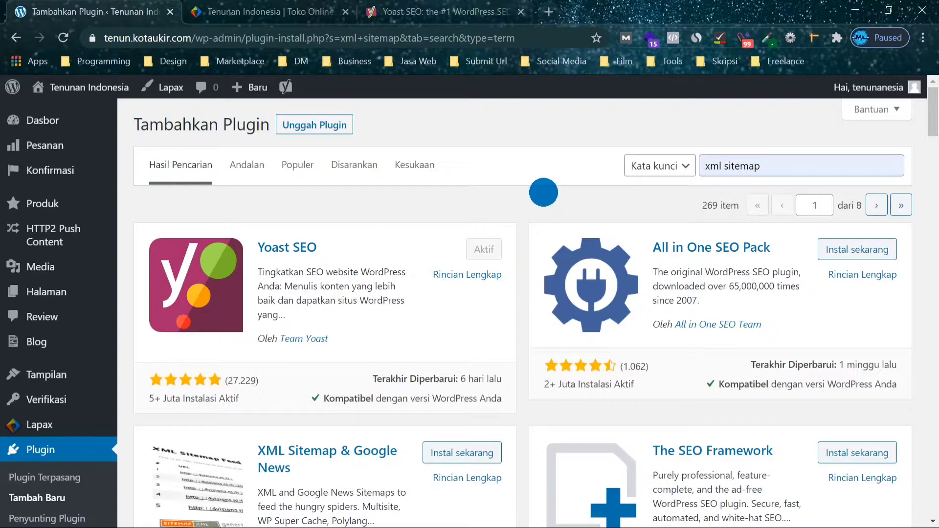
# - Look through the "xml sitemap" results, then install and activate the XML Sitemap & Google News plugin
pyautogui.scroll(-3, 544, 192)
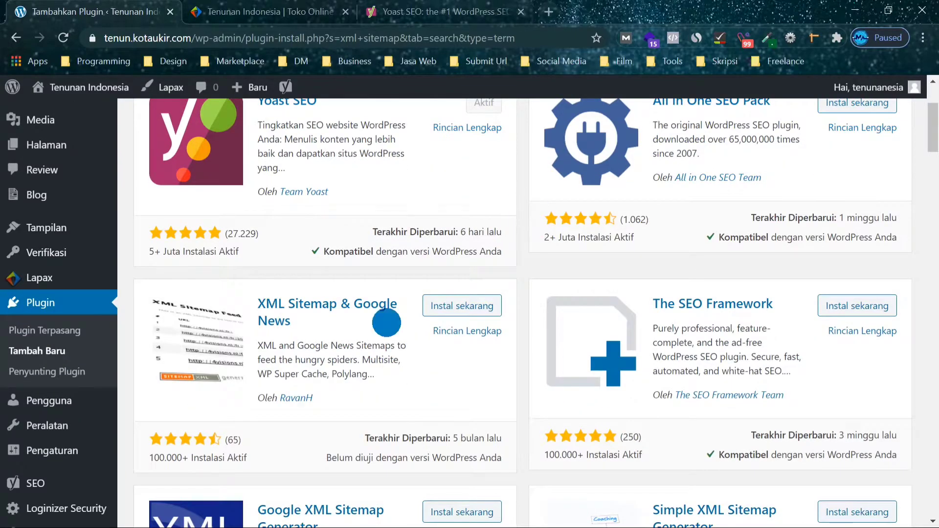
pyautogui.scroll(-8, 521, 308)
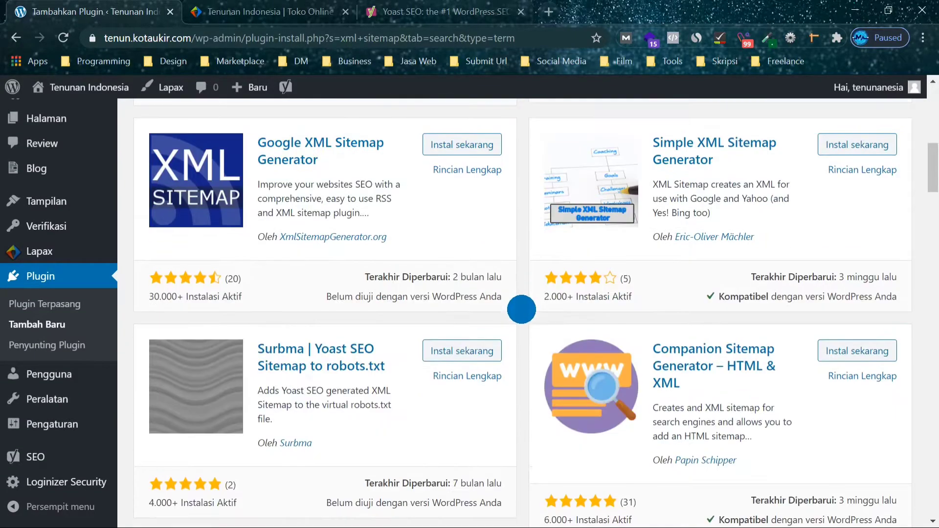
pyautogui.scroll(8, 522, 310)
pyautogui.click(447, 299)
pyautogui.scroll(-1, 488, 286)
pyautogui.scroll(-17, 498, 310)
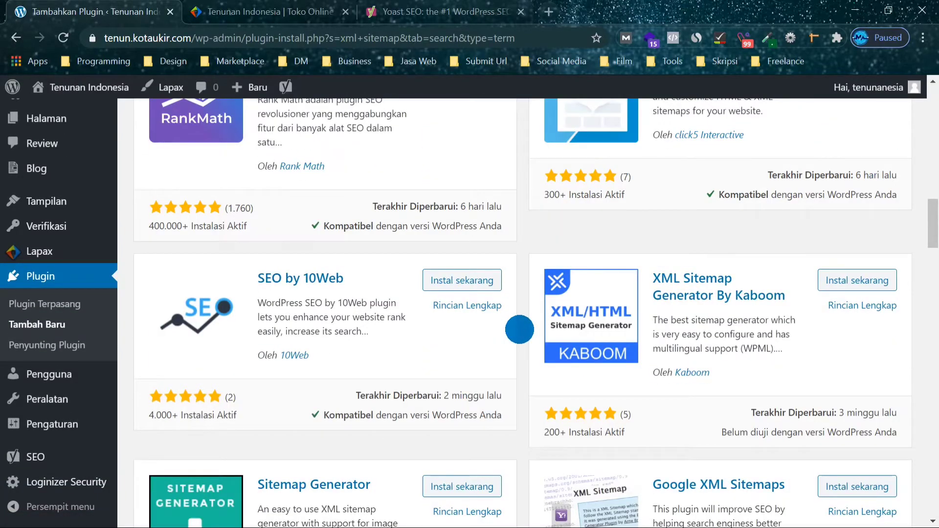
pyautogui.scroll(15, 520, 329)
pyautogui.scroll(3, 519, 330)
pyautogui.click(499, 304)
pyautogui.scroll(3, 502, 304)
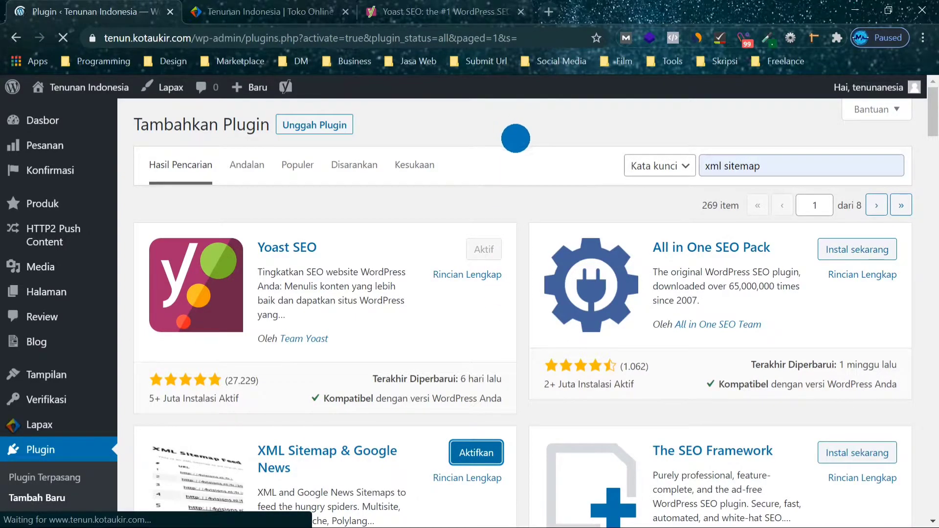
# - Review the installed plugins, then return to adding plugins and dismiss the XML Sitemap & Google News notice
pyautogui.scroll(-4, 530, 220)
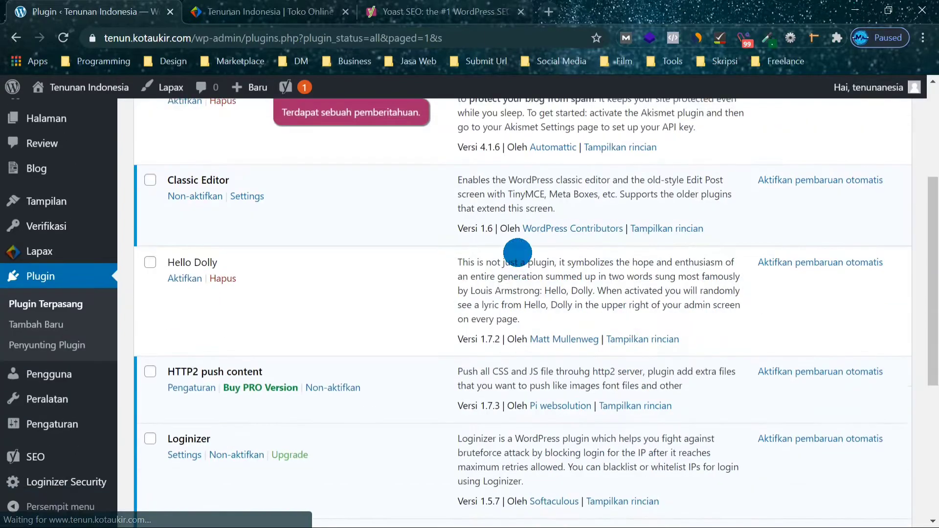
pyautogui.scroll(-5, 342, 279)
pyautogui.scroll(10, 399, 312)
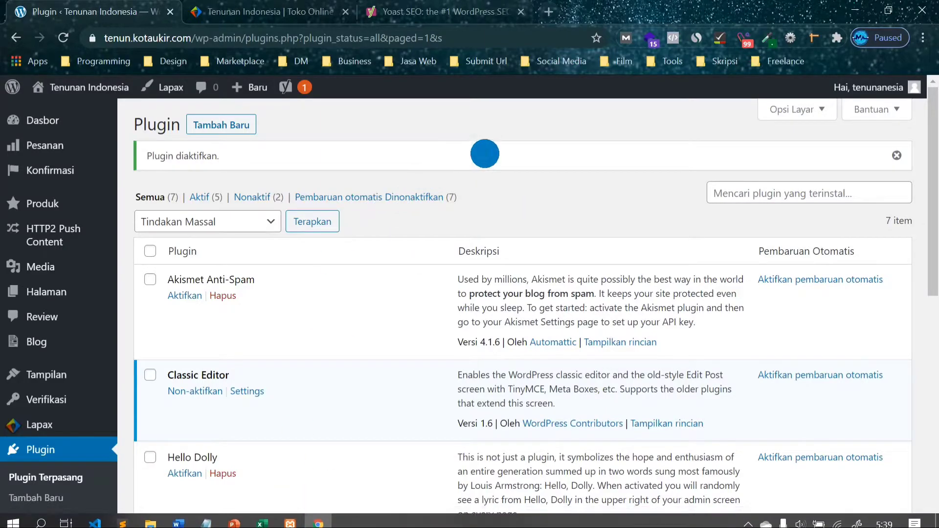
pyautogui.click(246, 124)
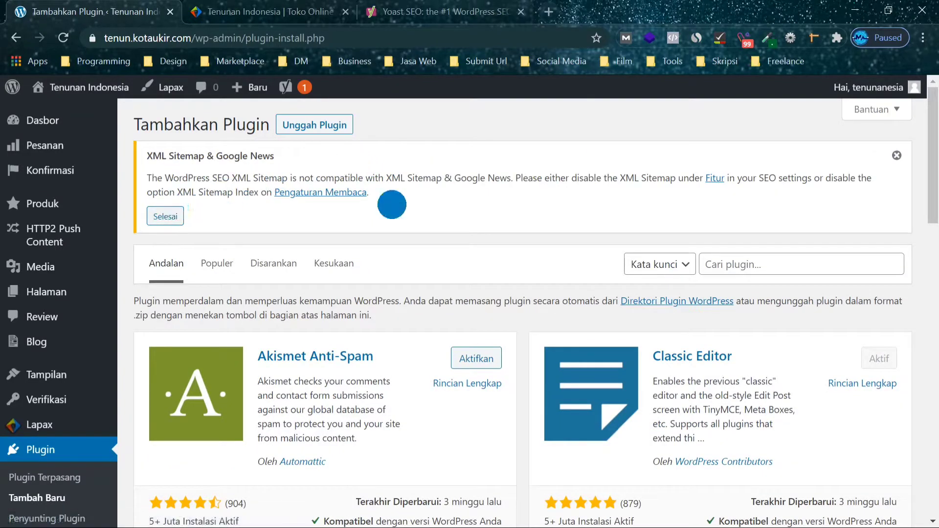
pyautogui.click(897, 156)
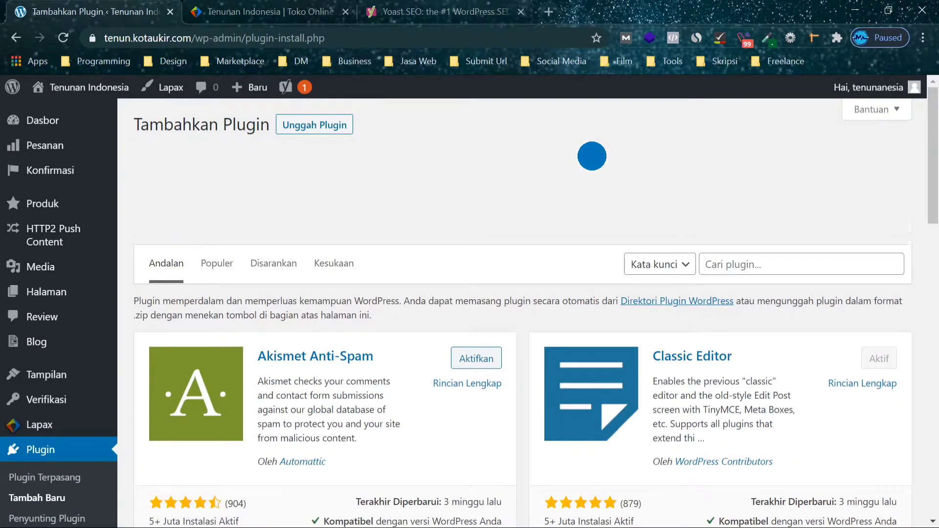
# - Switch to File Explorer, maximize it, and open the owner's personal folder on drive D
pyautogui.click(151, 517)
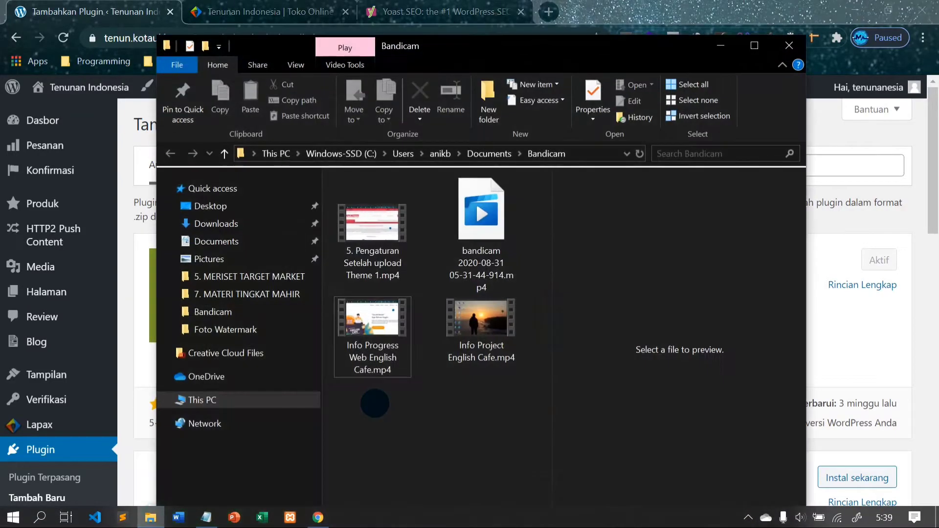
pyautogui.click(245, 399)
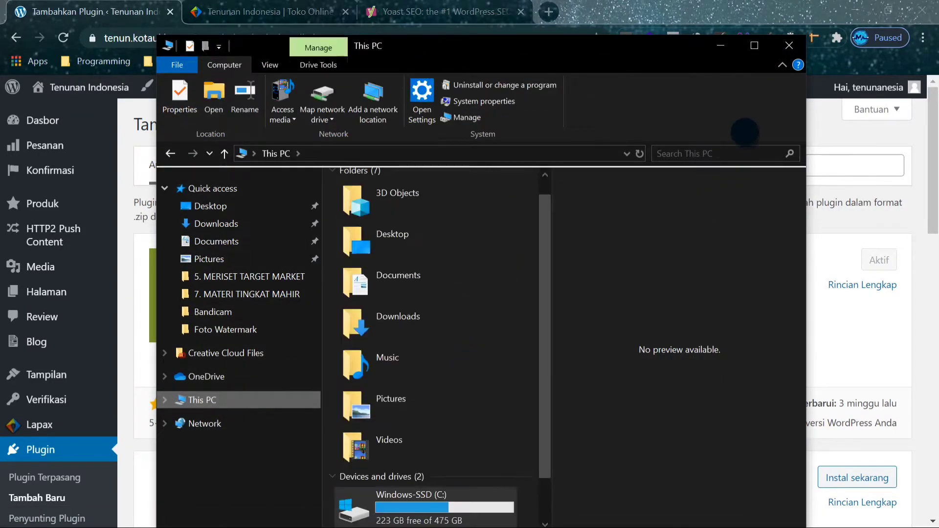
pyautogui.press('super+Up')
pyautogui.click(472, 342)
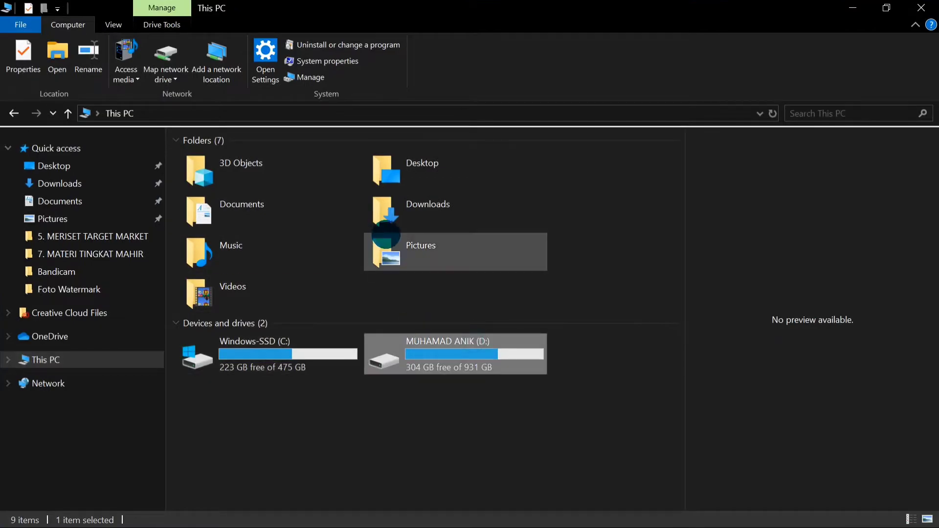
pyautogui.doubleClick(410, 374)
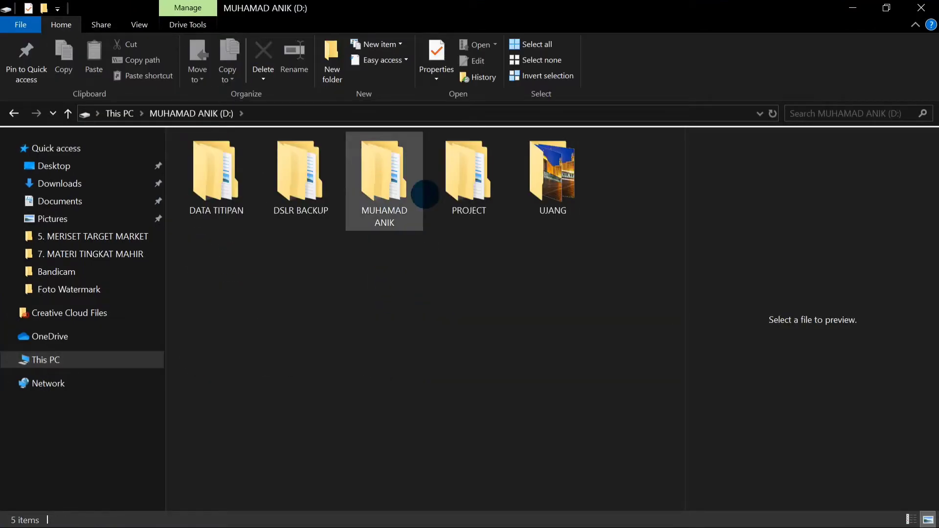
pyautogui.click(390, 201)
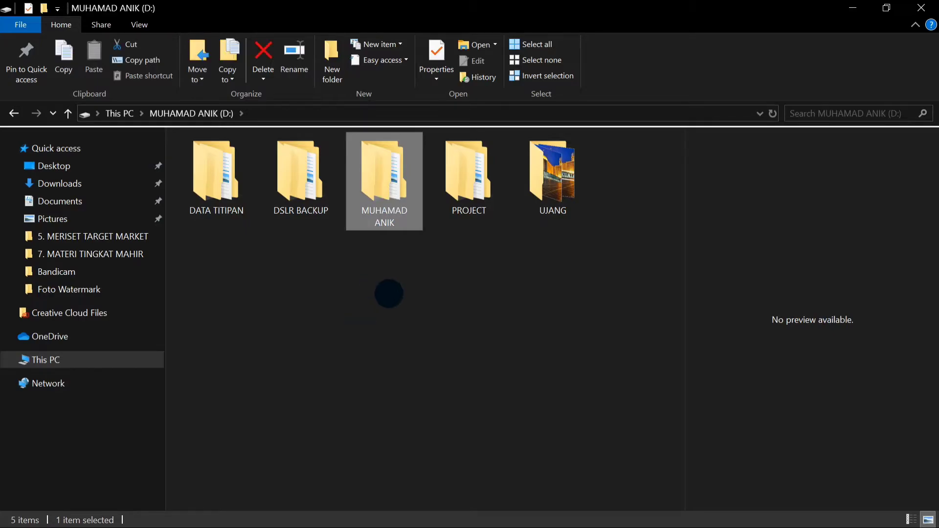
pyautogui.press('Return')
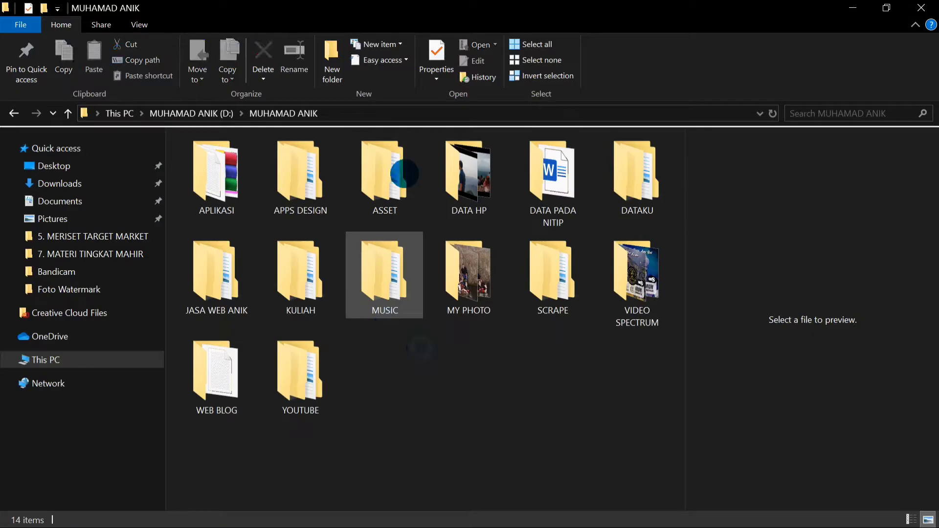
# - Open the LAPAX theme folder inside ASSET > DIGITAL MARKETING > THEME WP
pyautogui.click(404, 174)
pyautogui.doubleClick(406, 181)
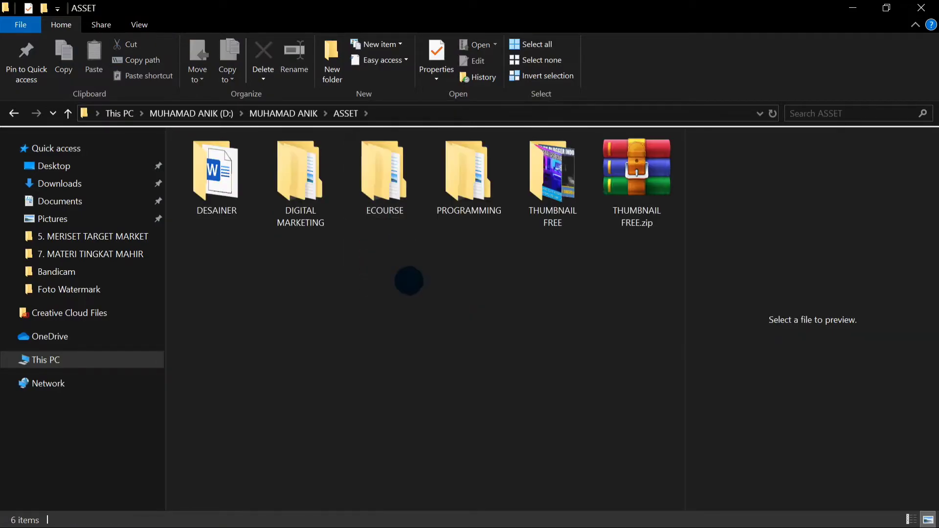
pyautogui.click(298, 203)
pyautogui.doubleClick(298, 203)
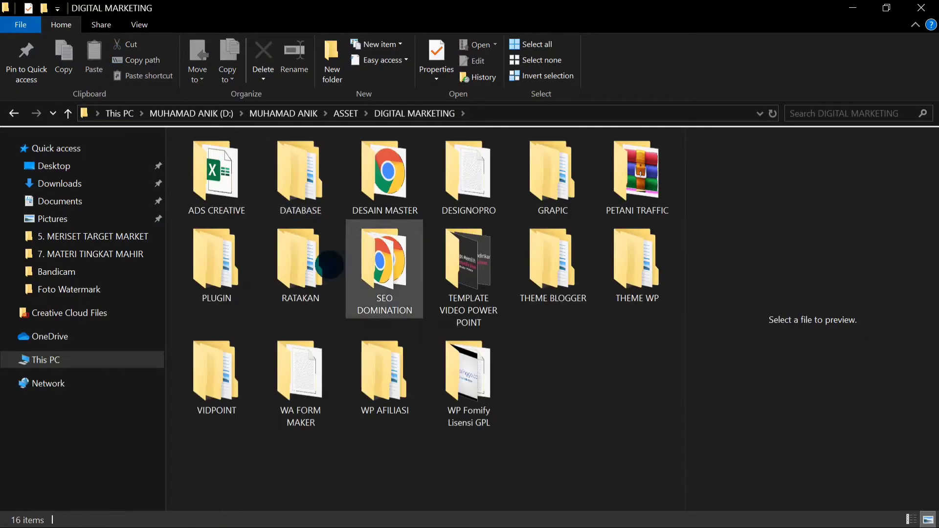
pyautogui.doubleClick(628, 262)
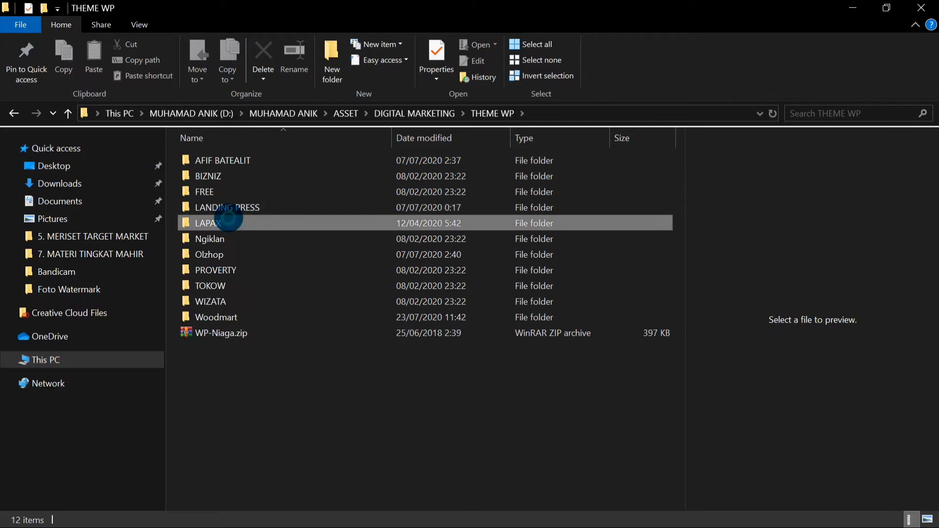
pyautogui.click(230, 226)
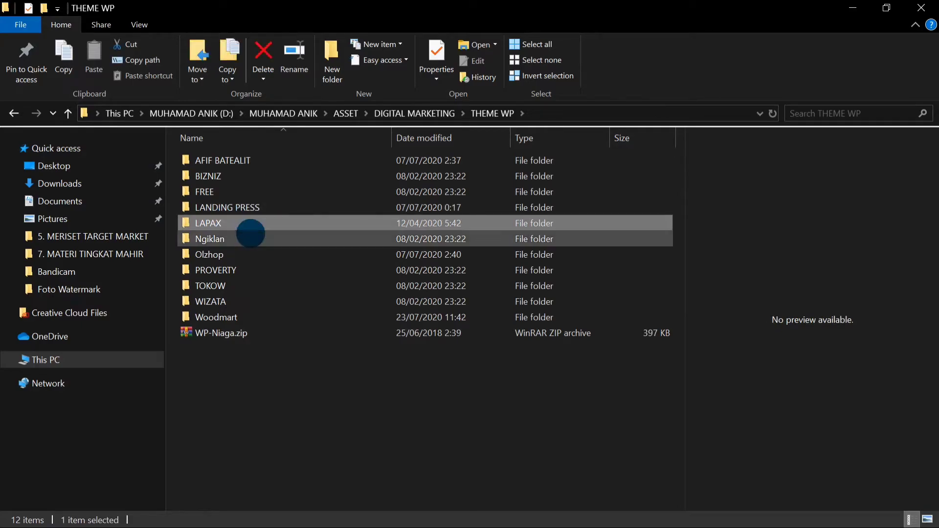
pyautogui.press('Return')
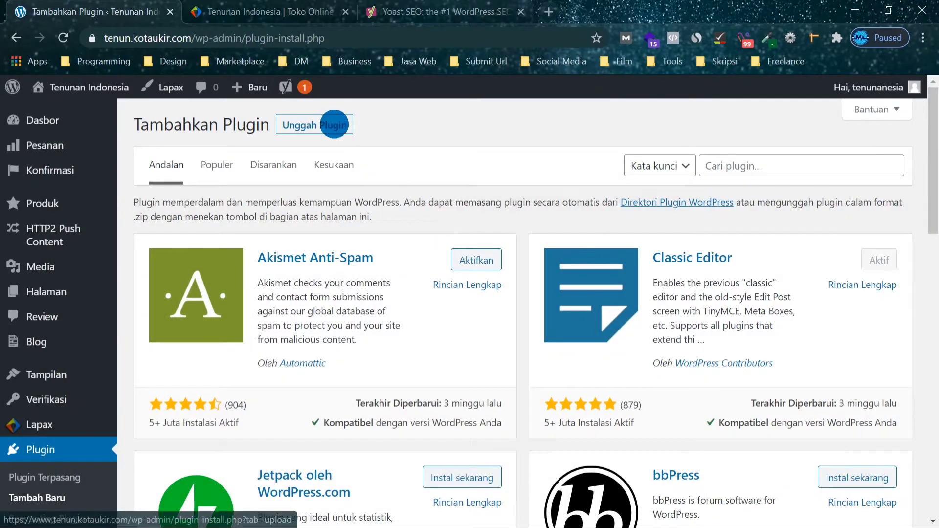
# - Start a plugin upload in WordPress and browse to the LAPAX folder under ASSET > DIGITAL MARKETING > THEME WP on drive D
pyautogui.click(337, 124)
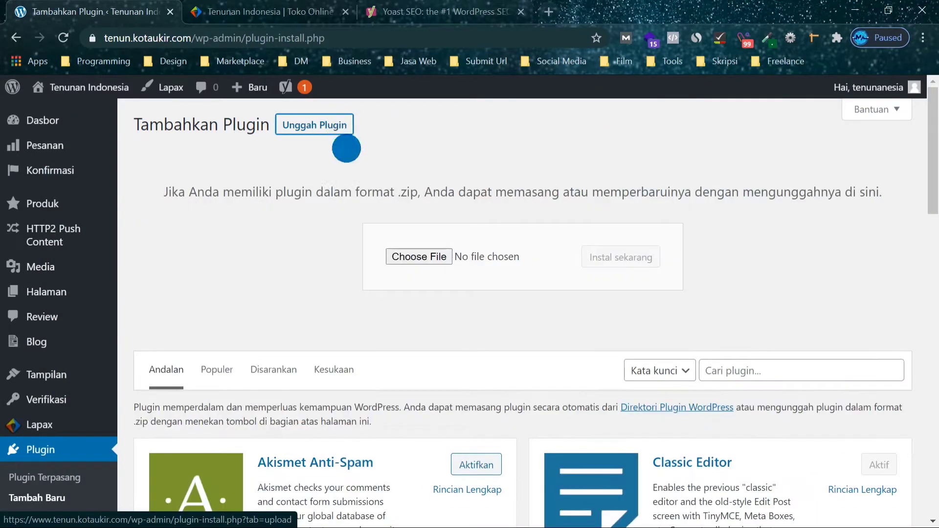
pyautogui.click(423, 259)
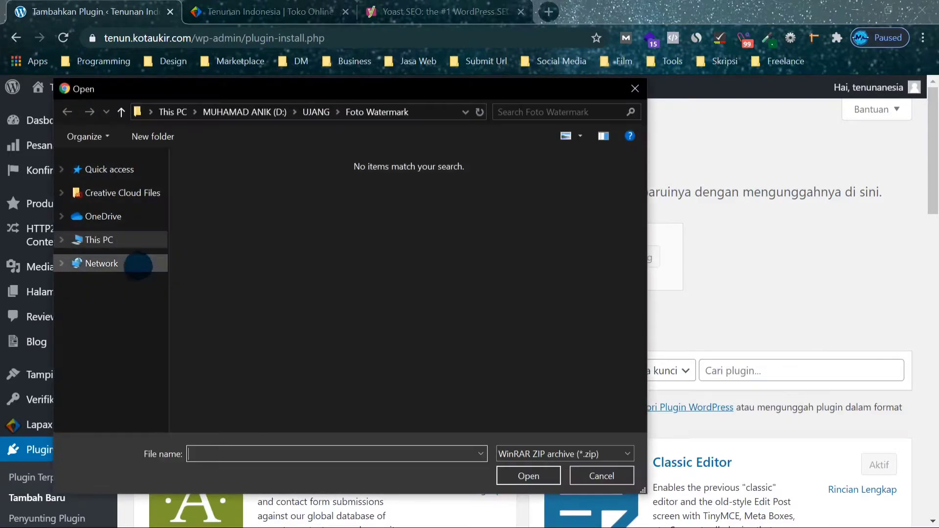
pyautogui.click(125, 381)
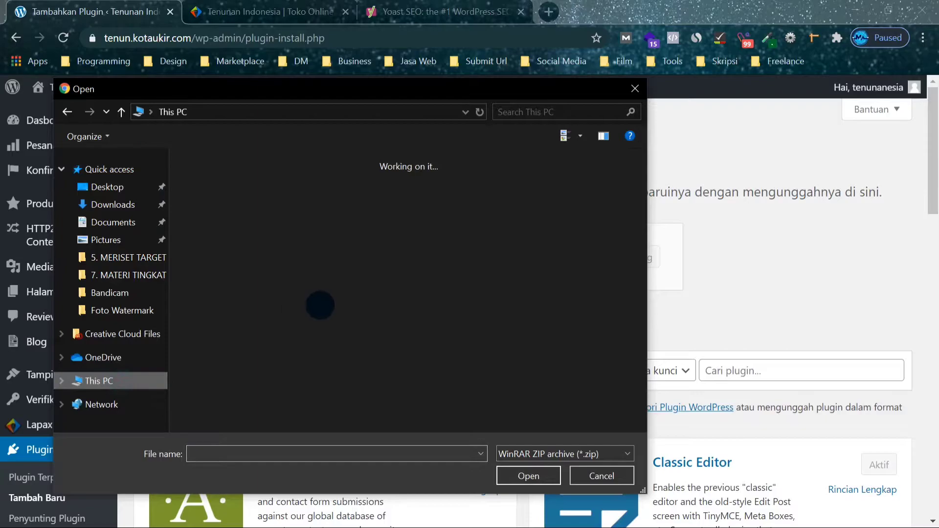
pyautogui.doubleClick(419, 366)
pyautogui.doubleClick(406, 201)
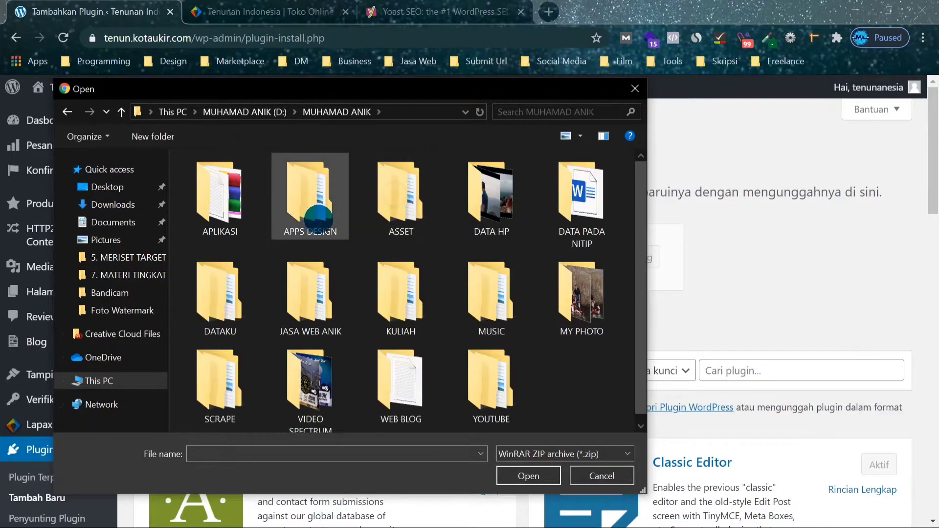
pyautogui.doubleClick(407, 205)
pyautogui.doubleClick(311, 210)
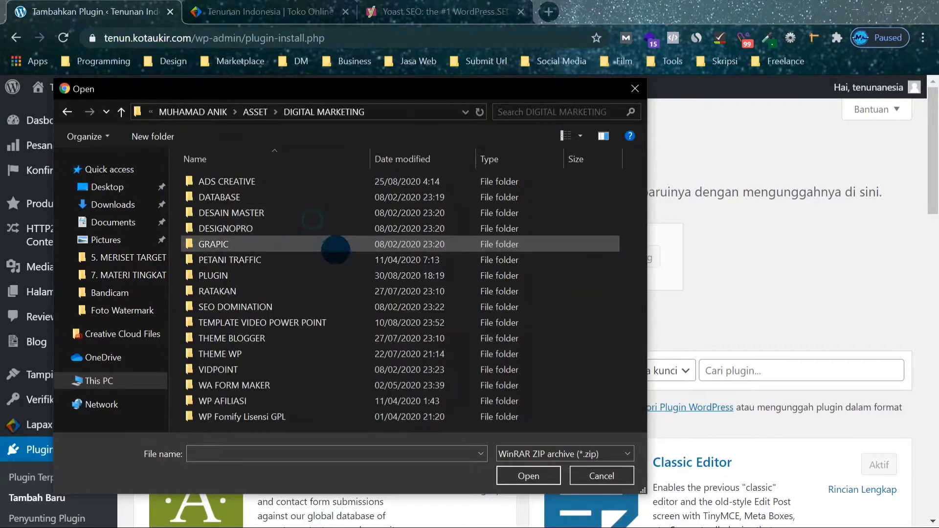
pyautogui.doubleClick(249, 353)
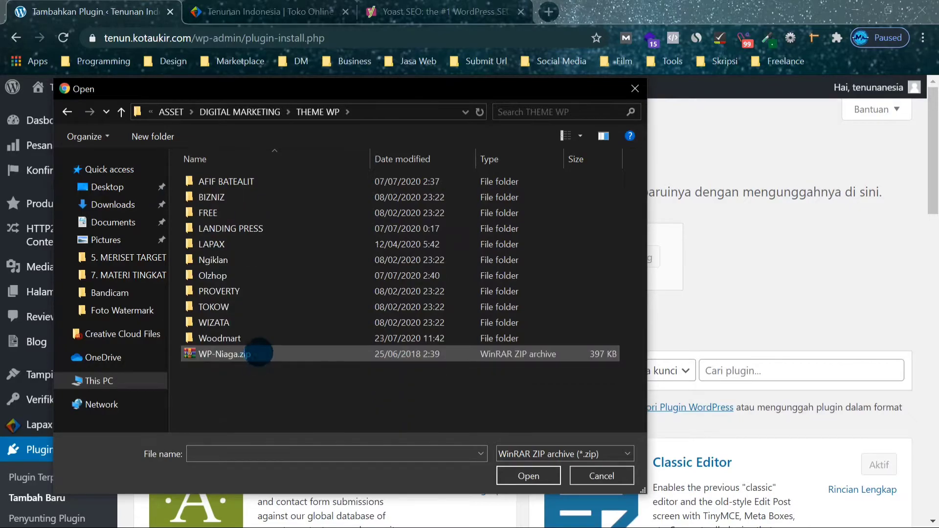
pyautogui.doubleClick(247, 244)
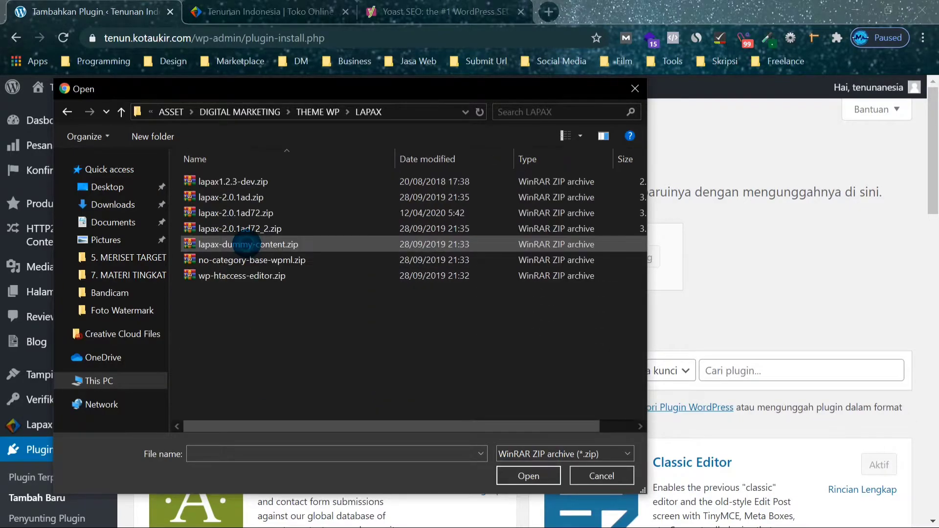
# - Choose wp-htaccess-editor.zip, install it as a plugin and activate it
pyautogui.click(254, 276)
pyautogui.click(514, 475)
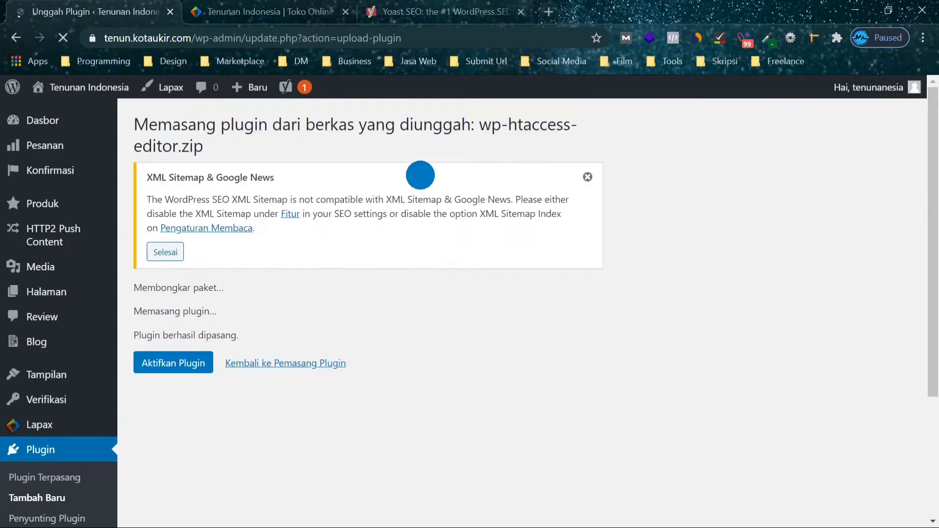
pyautogui.click(182, 358)
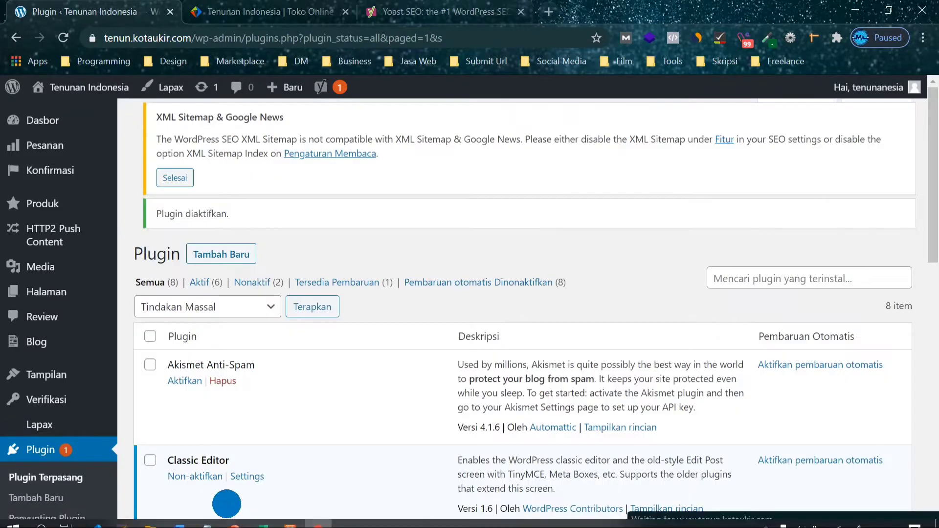
# - Switch to File Explorer, open lapax-tutorial.pdf from the LAPAX folder in the browser, and close the Yoast SEO page
pyautogui.click(171, 518)
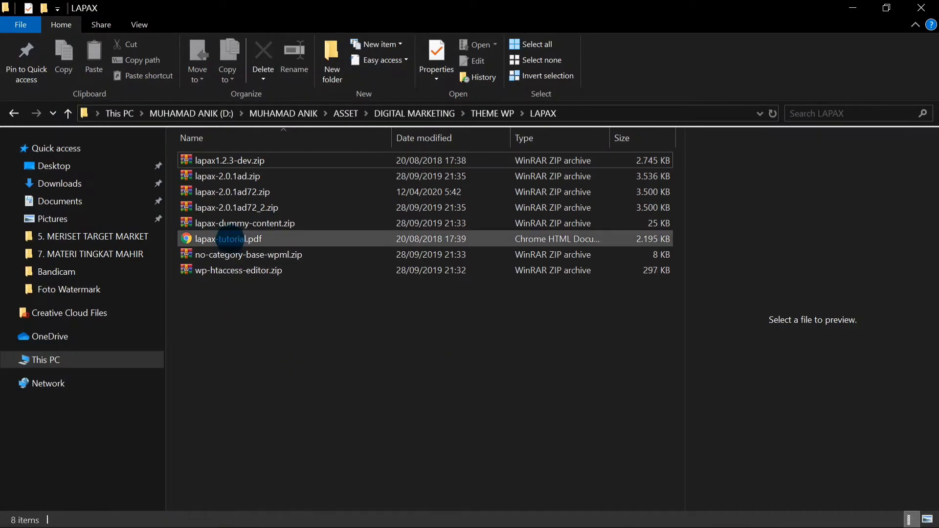
pyautogui.click(238, 238)
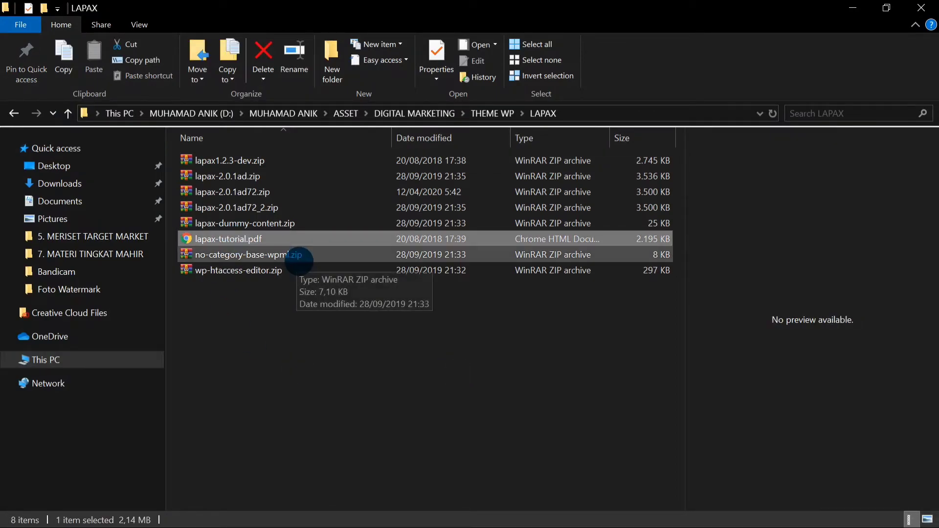
pyautogui.doubleClick(298, 238)
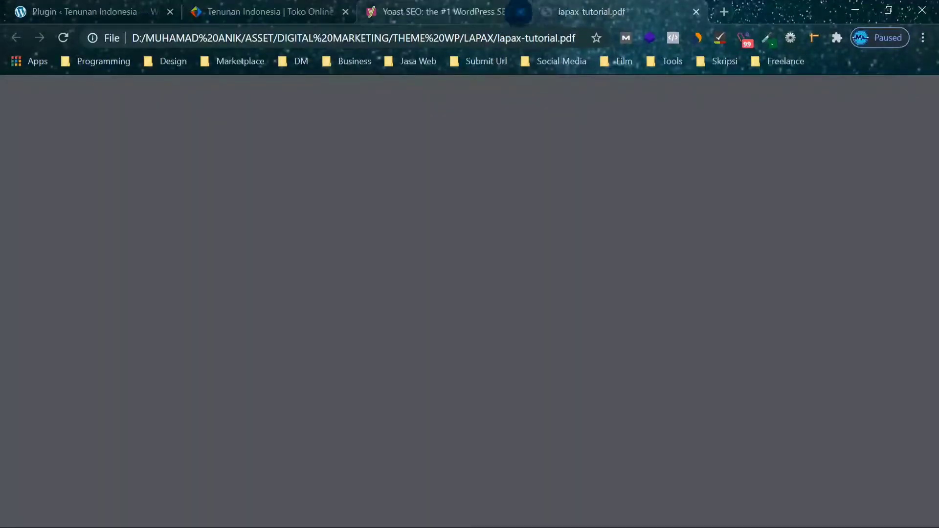
pyautogui.click(520, 12)
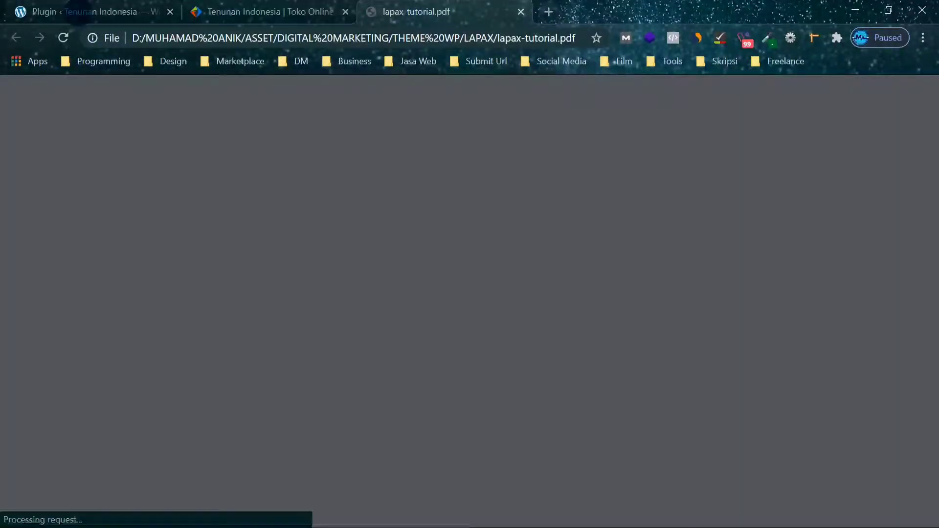
# - Return to the WordPress plugins page, dismiss the XML Sitemap & Google News notice, and review the installed plugins
pyautogui.click(78, 10)
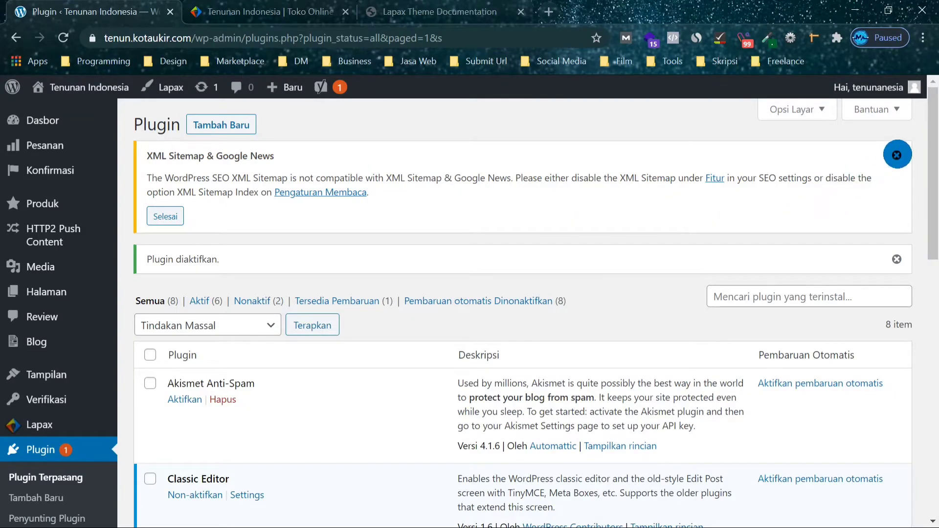
pyautogui.click(896, 155)
pyautogui.scroll(-3, 536, 237)
pyautogui.scroll(-3, 536, 237)
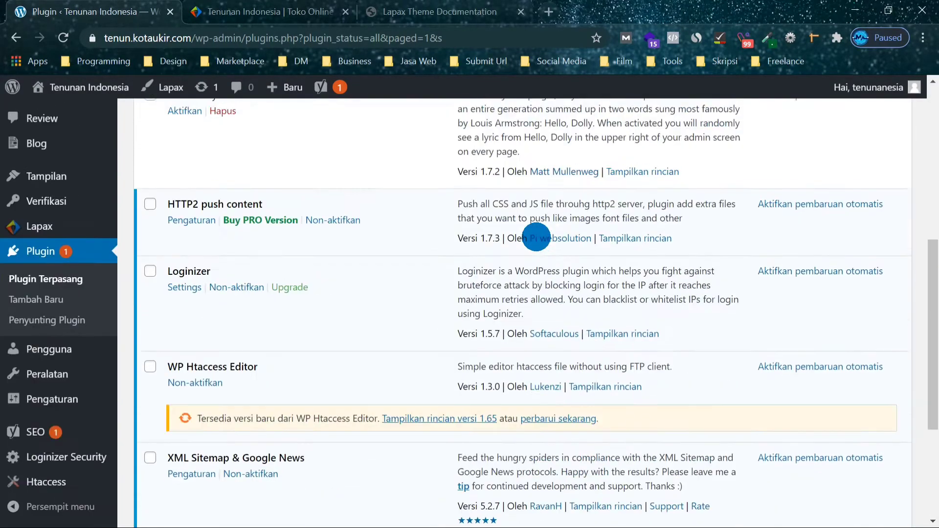
# - Look through the Lapax Theme Documentation to section 9, Optimasi Kecepatan Website, for the extra htaccess code instructions
pyautogui.click(435, 11)
pyautogui.scroll(-10, 426, 188)
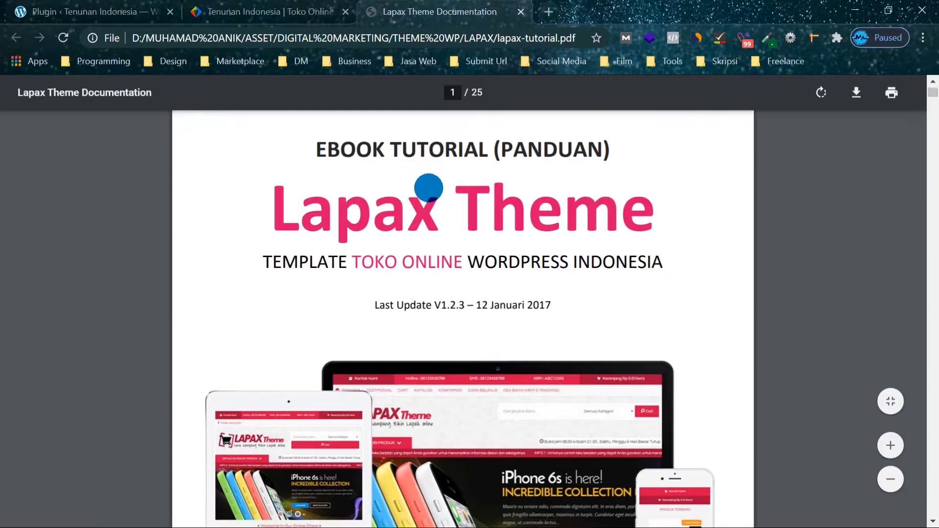
pyautogui.scroll(-15, 518, 249)
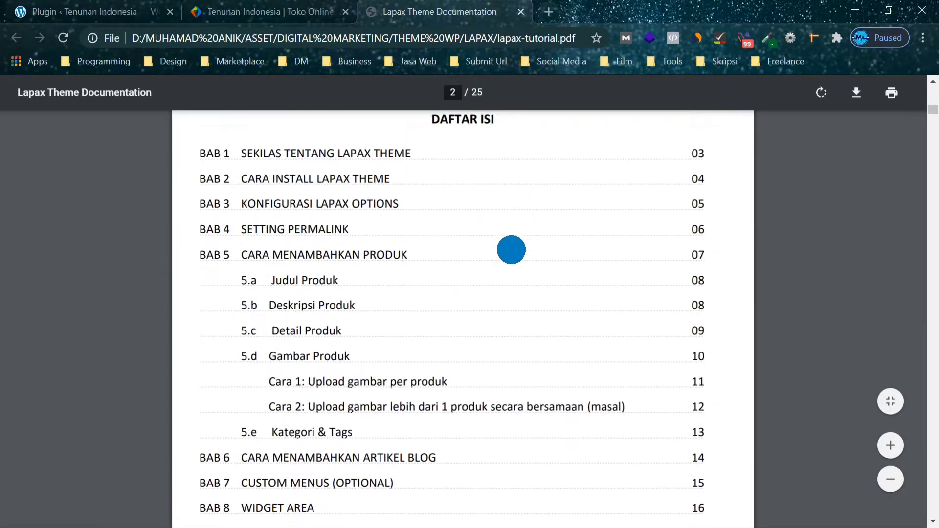
pyautogui.scroll(-15, 533, 252)
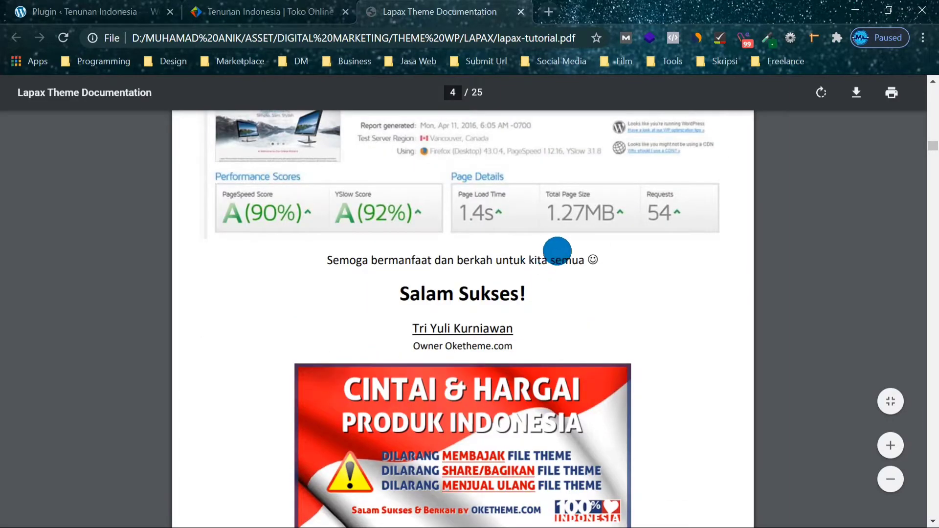
pyautogui.scroll(-20, 557, 252)
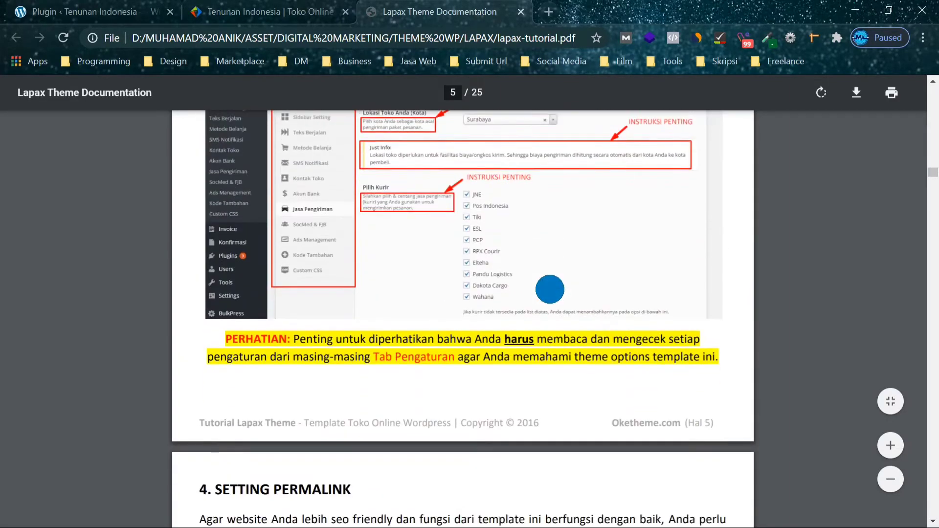
pyautogui.scroll(-20, 550, 289)
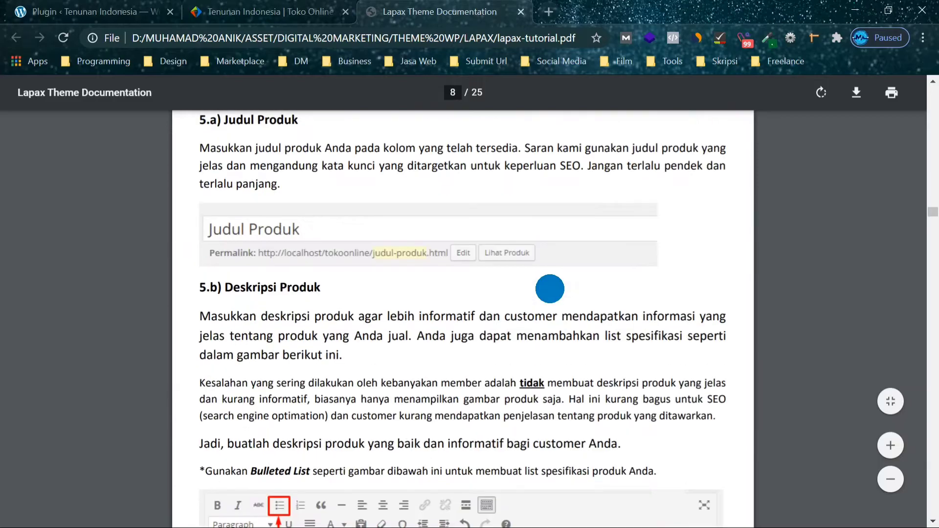
pyautogui.scroll(-20, 550, 289)
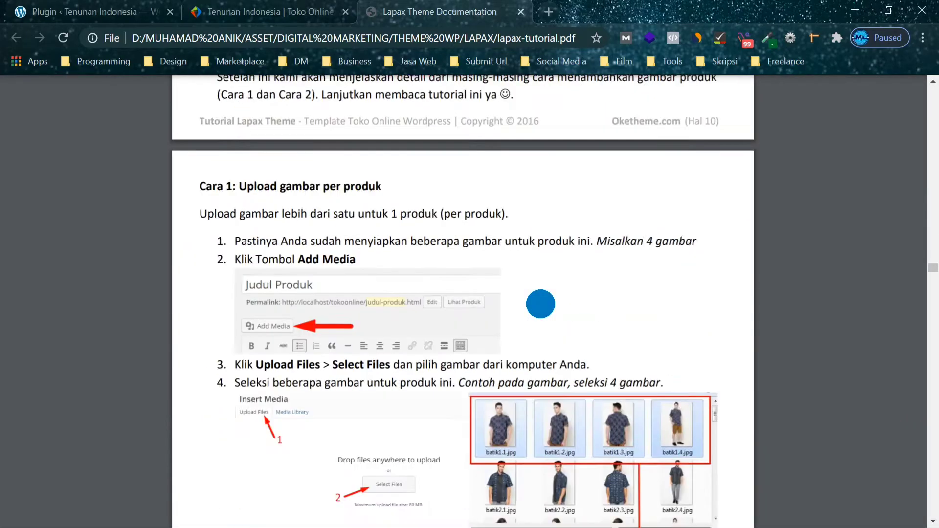
pyautogui.scroll(-20, 541, 304)
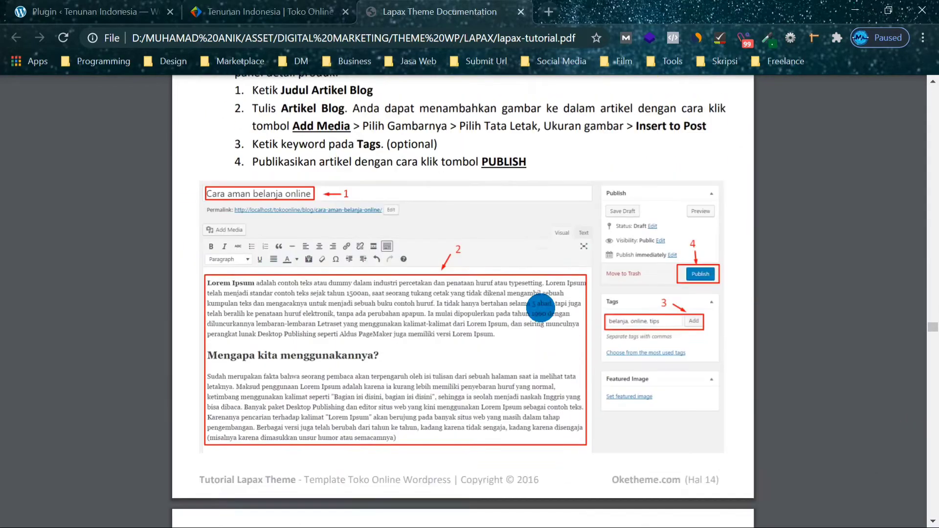
pyautogui.scroll(-20, 540, 307)
pyautogui.scroll(10, 542, 309)
pyautogui.scroll(-3, 542, 309)
pyautogui.scroll(2, 356, 203)
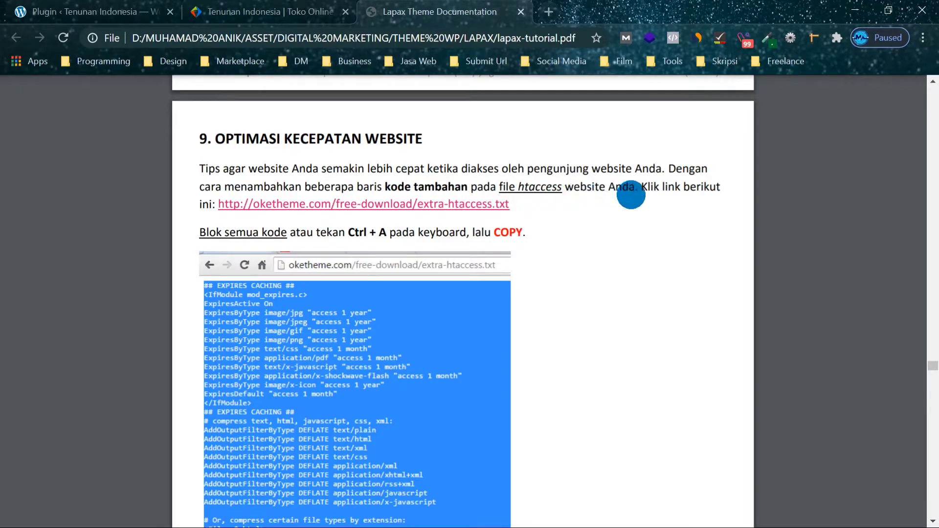
# - Open the linked extra-htaccess.txt, copy all of its code, and open the Htaccess Editor in the WordPress admin
pyautogui.click(301, 204)
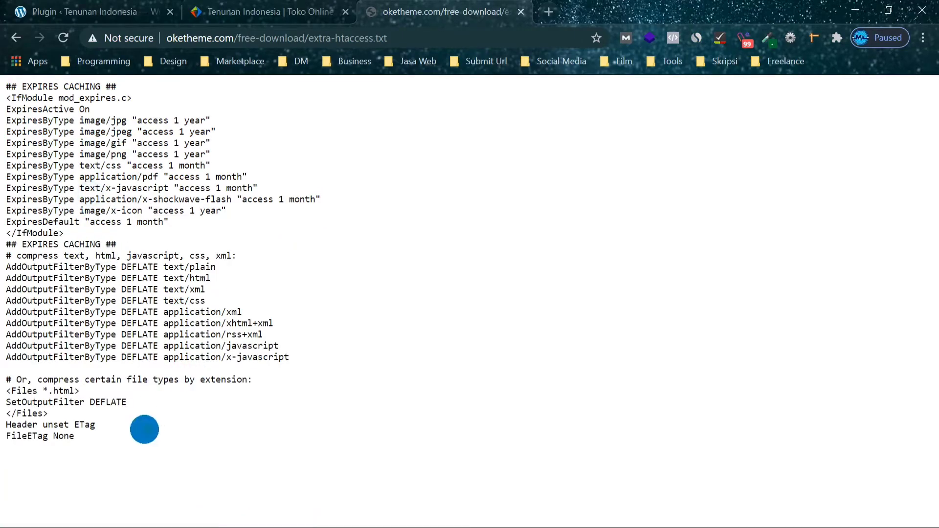
pyautogui.hotkey('ctrl', 'a')
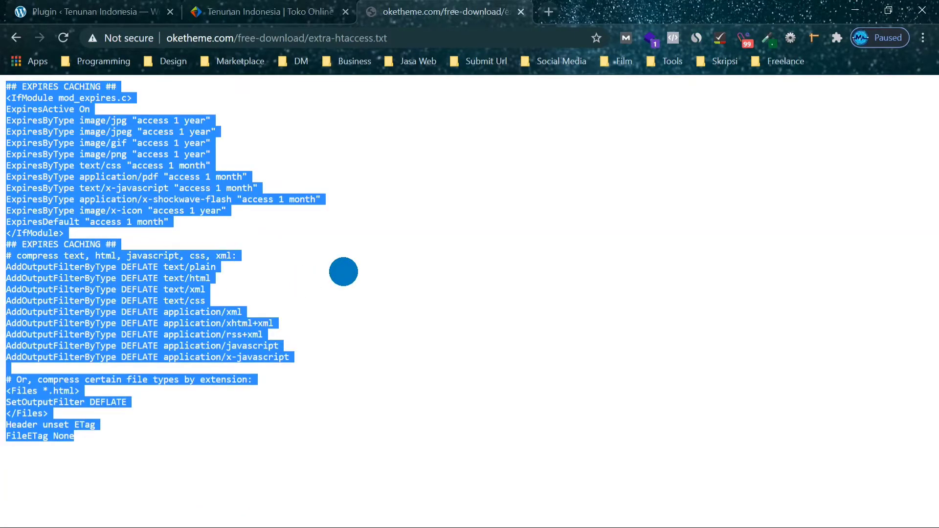
pyautogui.click(78, 7)
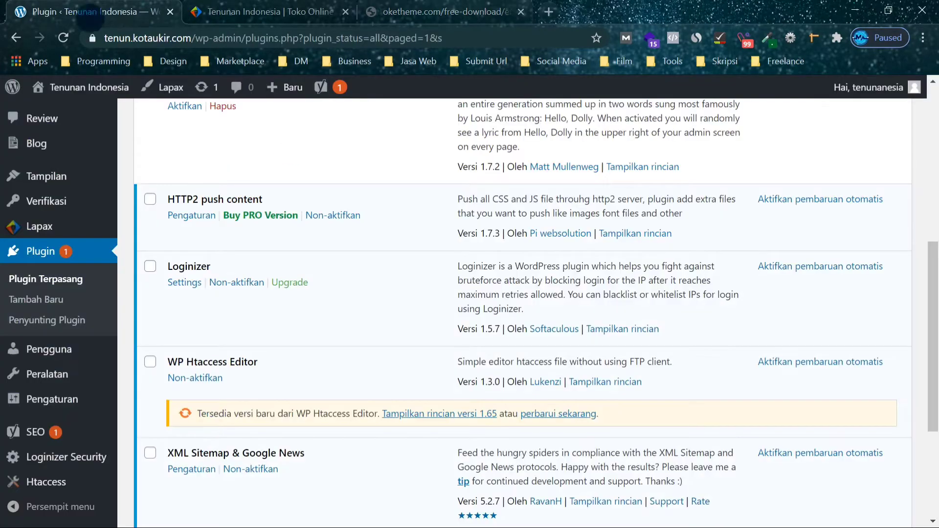
pyautogui.scroll(-3, 308, 235)
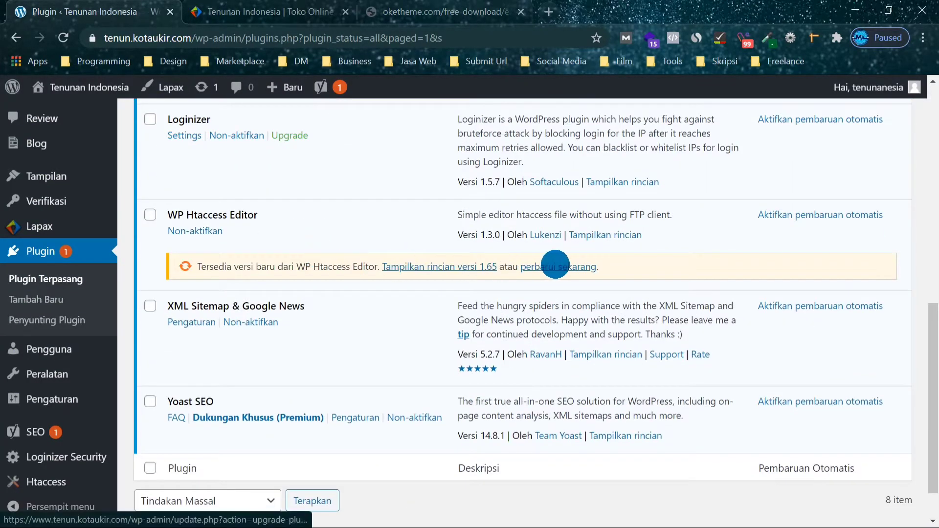
pyautogui.scroll(-2, 97, 317)
pyautogui.moveTo(63, 390)
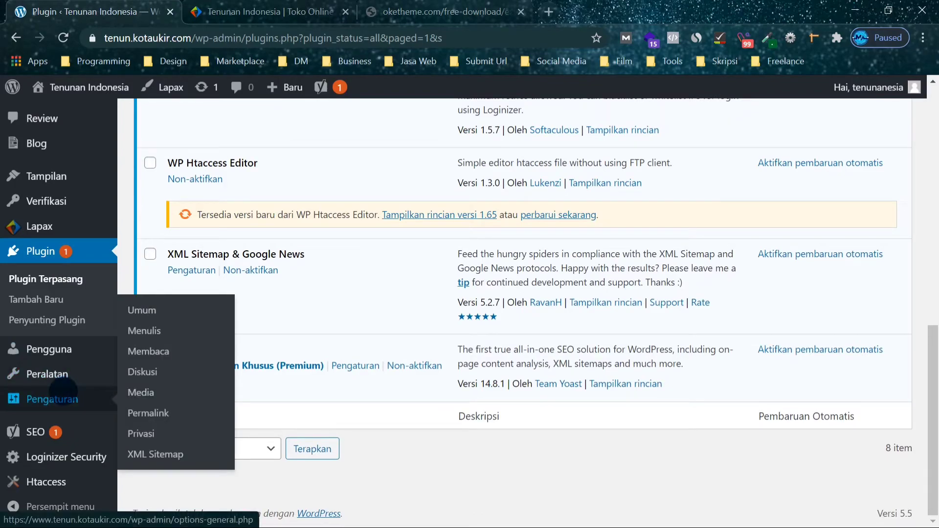
pyautogui.moveTo(49, 482)
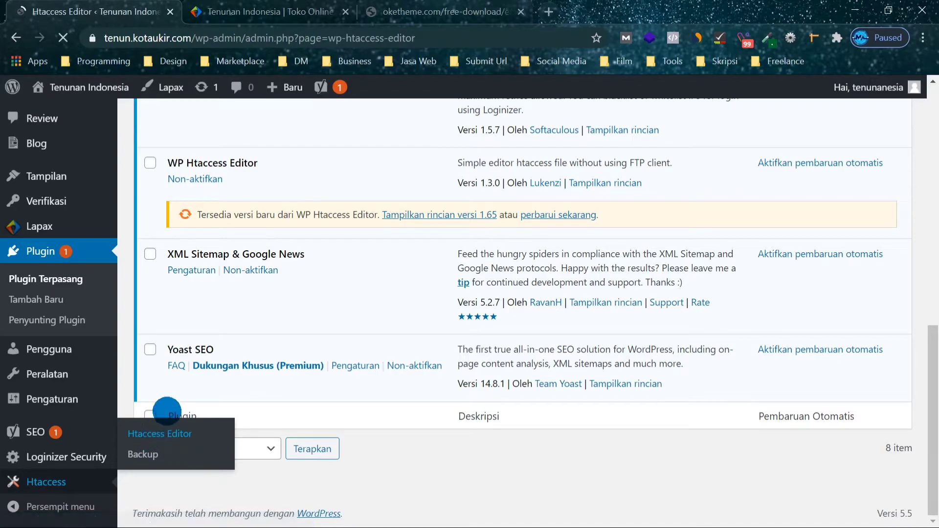
# - Paste the copied caching and compression code below "# END WordPress", save the htaccess file, and dismiss the XML Sitemap & Google News notice
pyautogui.scroll(-8, 419, 309)
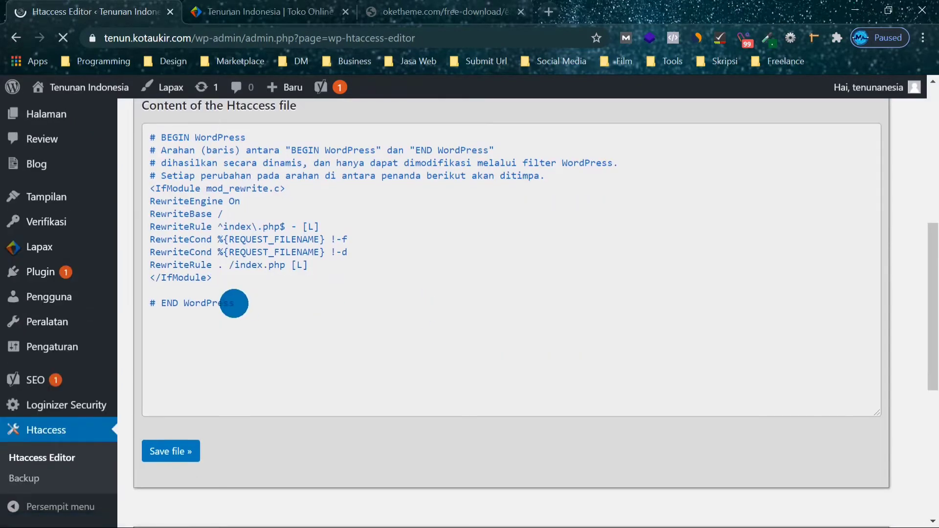
pyautogui.click(304, 304)
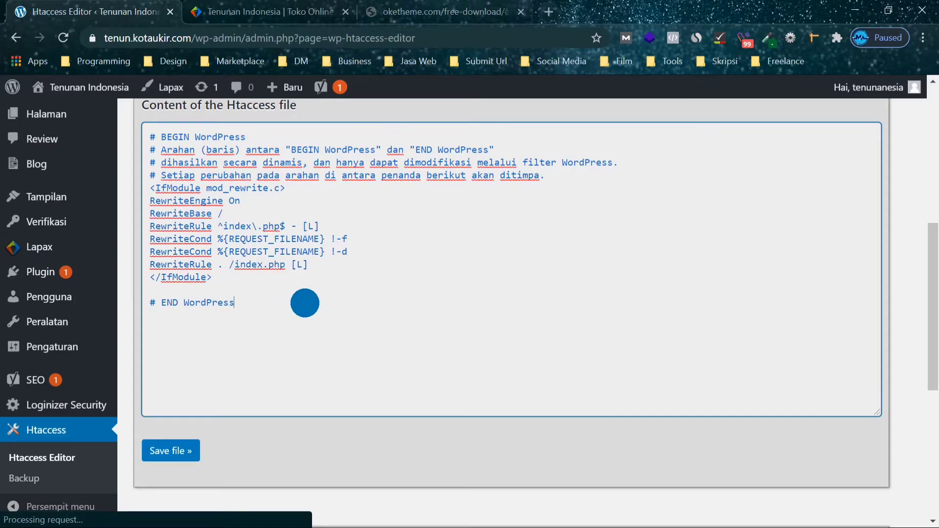
pyautogui.press('Return')
pyautogui.press('Return')
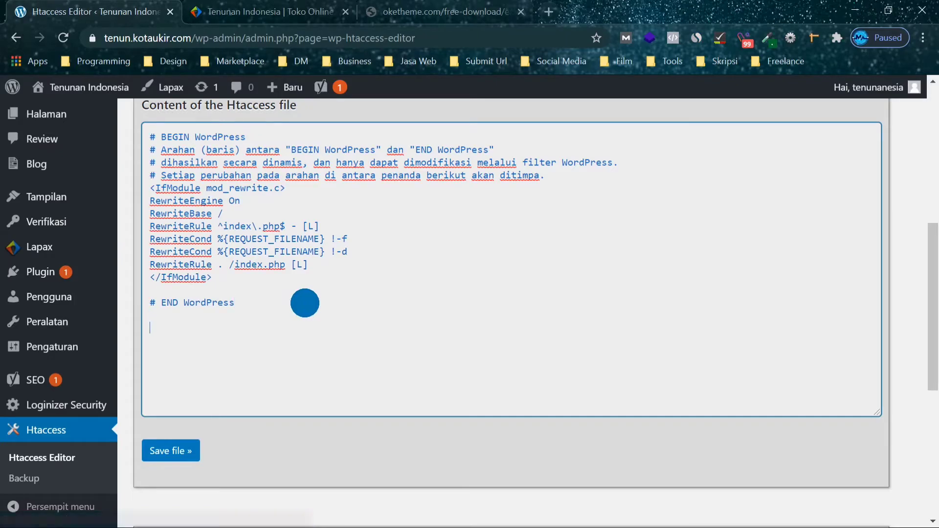
pyautogui.hotkey('ctrl', 'v')
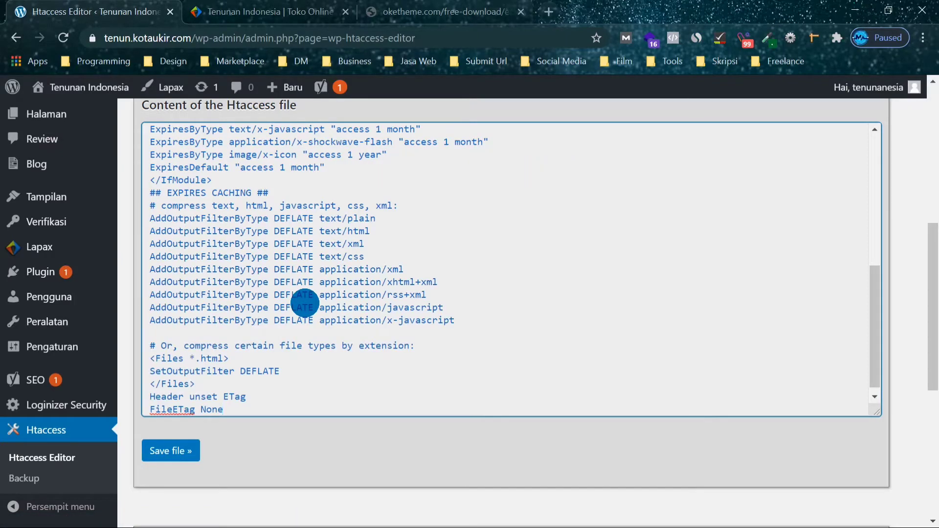
pyautogui.click(285, 457)
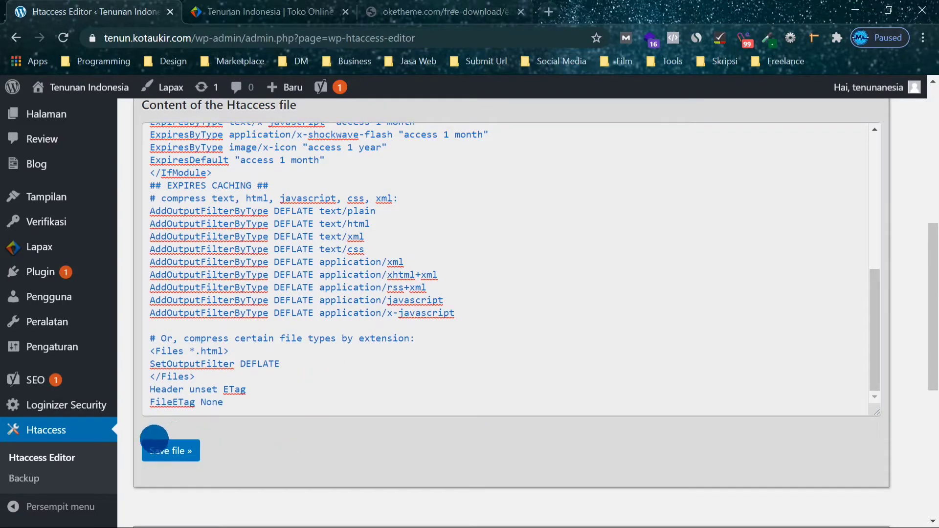
pyautogui.click(157, 451)
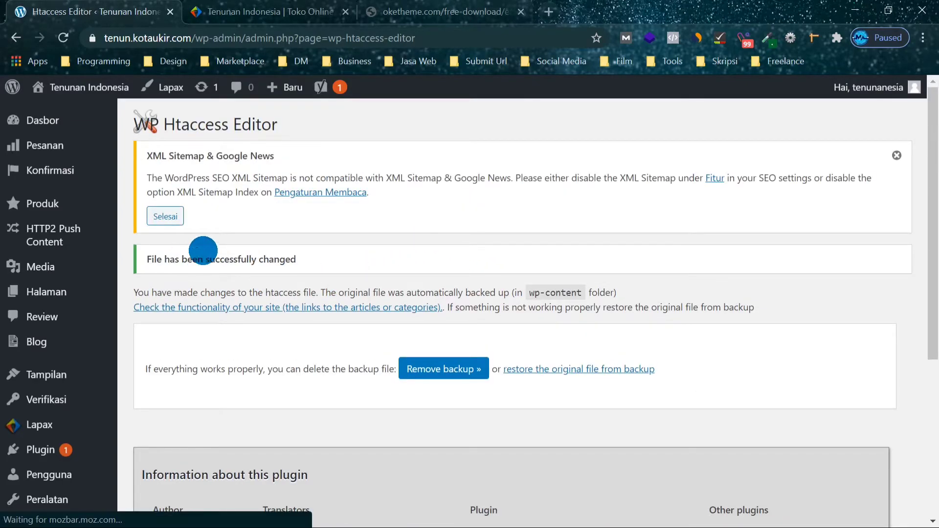
pyautogui.click(896, 155)
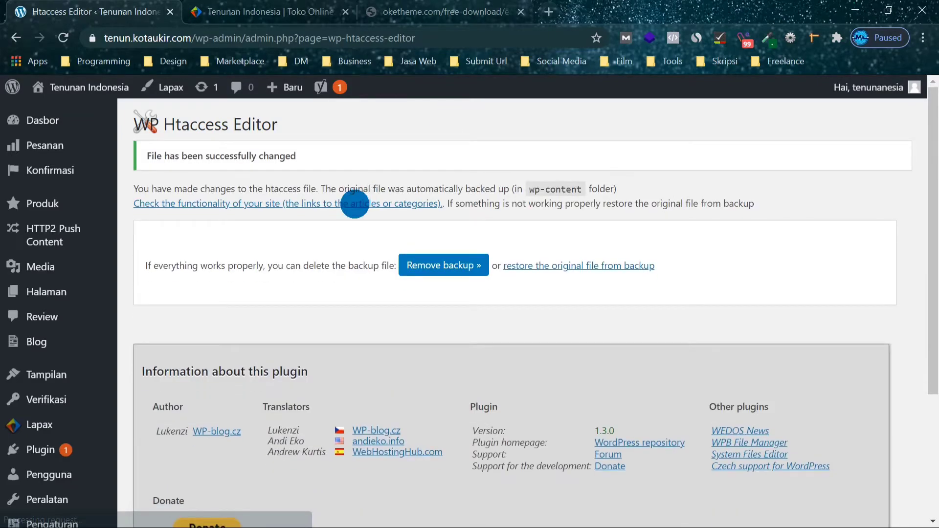
# - Reload the store's home page and check that its sections load with the changed htaccess file
pyautogui.click(355, 203)
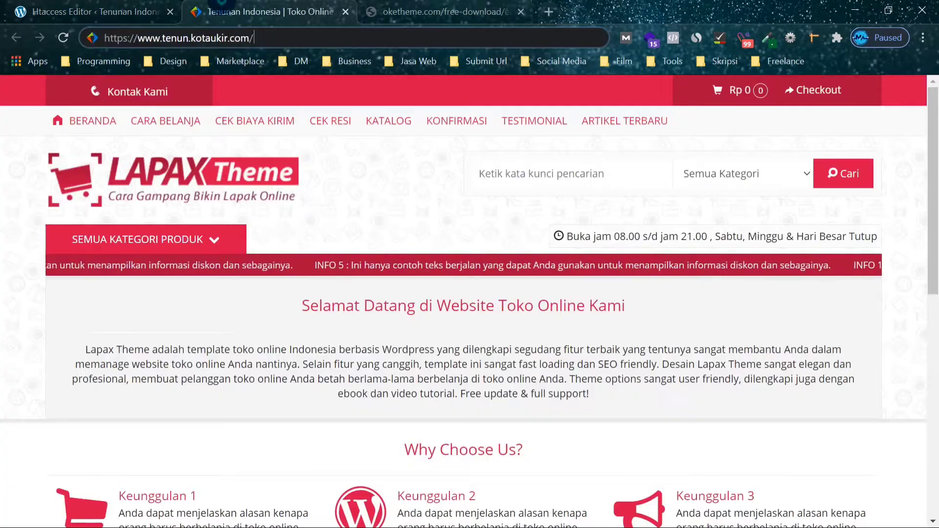
pyautogui.click(64, 38)
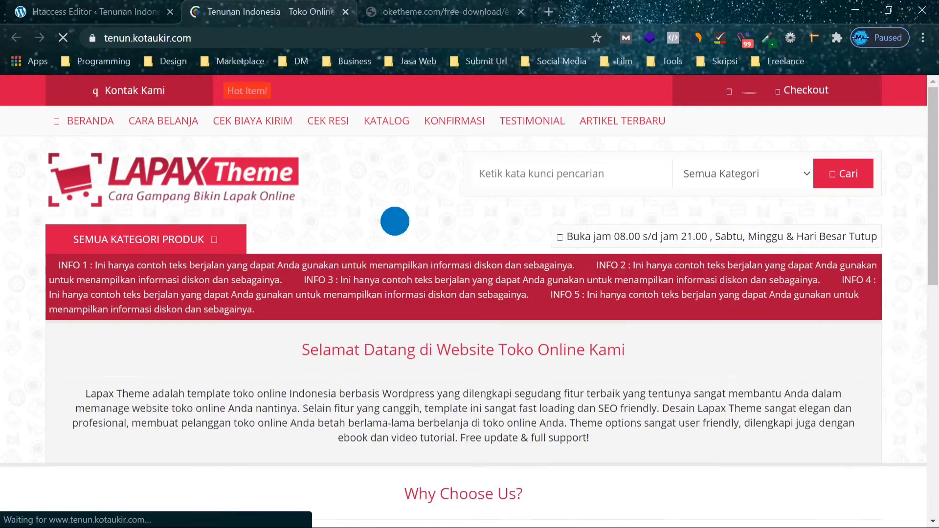
pyautogui.scroll(-5, 398, 215)
pyautogui.scroll(-5, 389, 318)
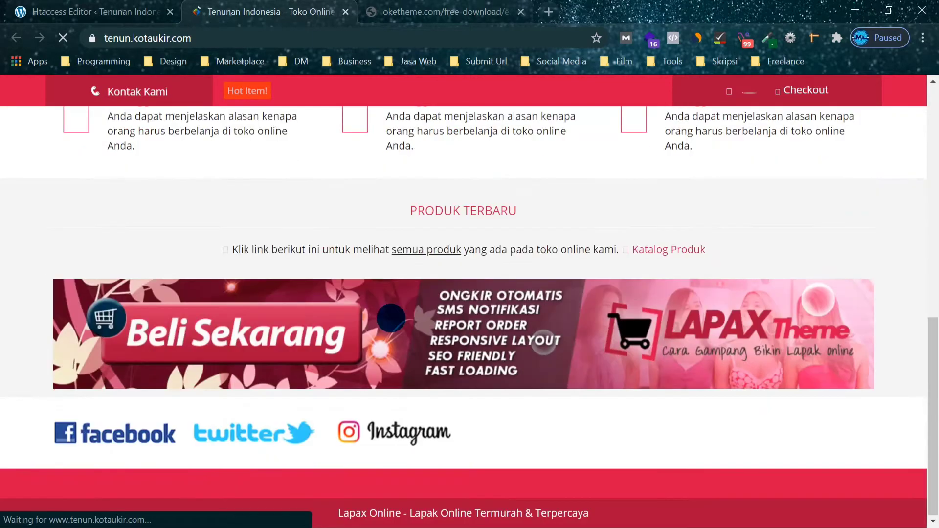
pyautogui.scroll(10, 389, 318)
pyautogui.click(599, 214)
# - Close the extra-htaccess.txt page and return to the WP Htaccess Editor page, glancing at the store's home page again
pyautogui.click(462, 7)
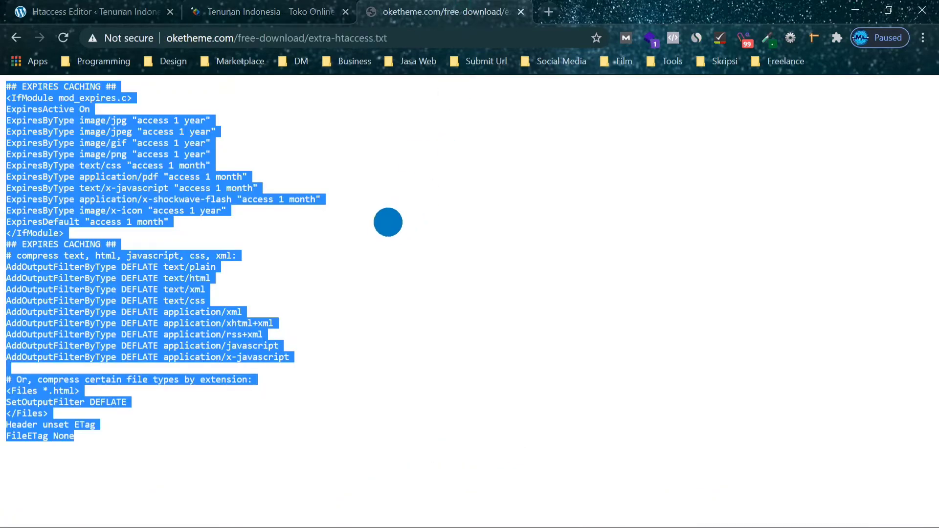
pyautogui.click(520, 11)
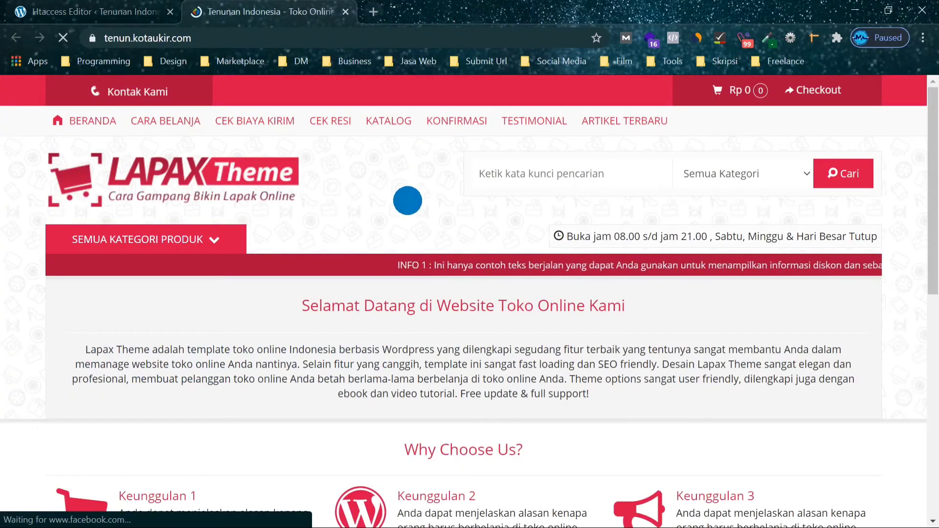
pyautogui.click(61, 8)
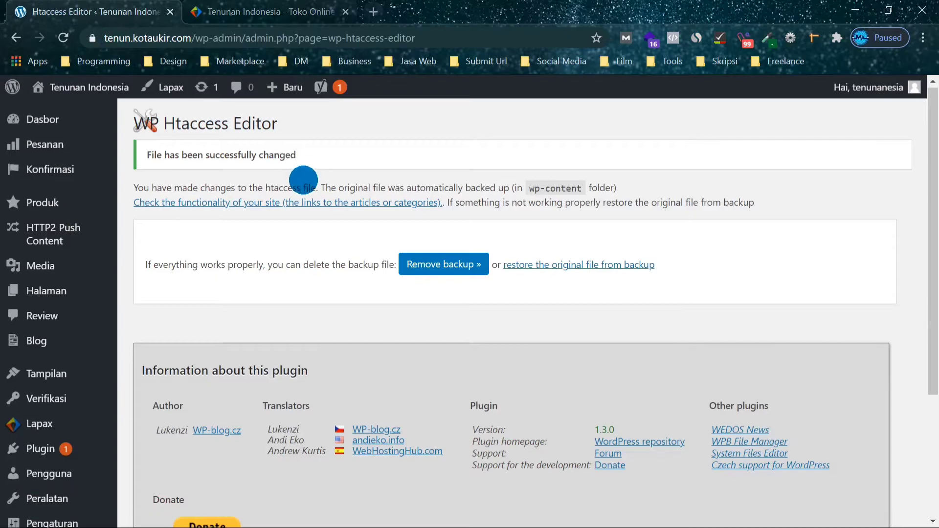
pyautogui.scroll(-3, 304, 182)
pyautogui.scroll(3, 222, 396)
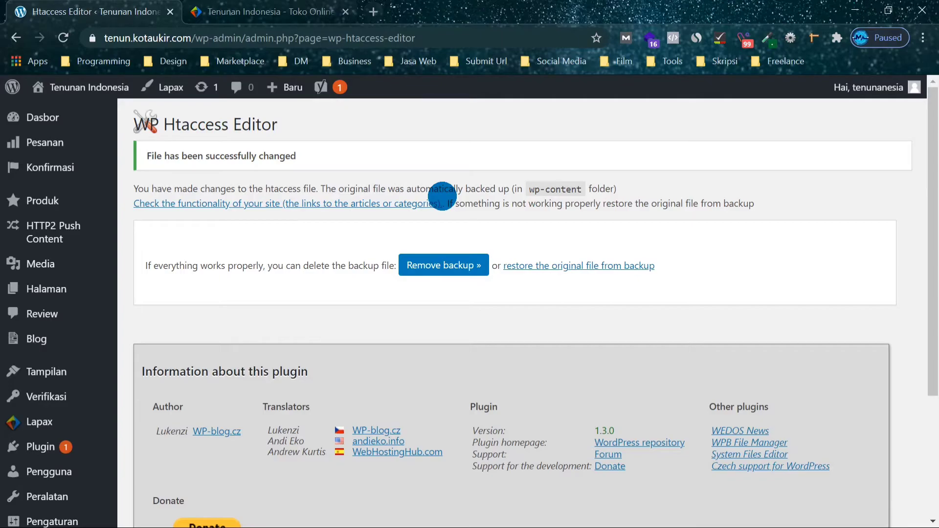
pyautogui.click(442, 196)
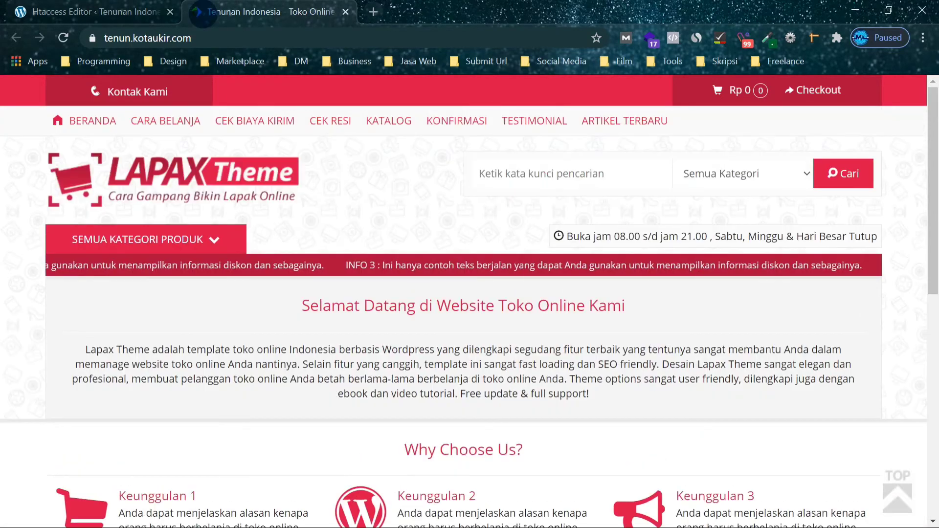
pyautogui.click(98, 11)
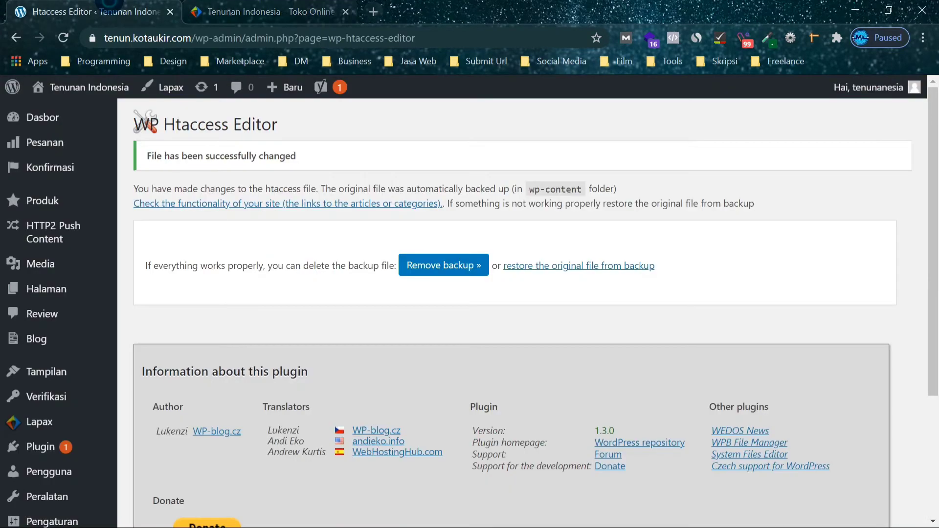
# - Open the Tentang Toko settings of the Lapax theme options
pyautogui.scroll(-3, 79, 316)
pyautogui.moveTo(81, 279)
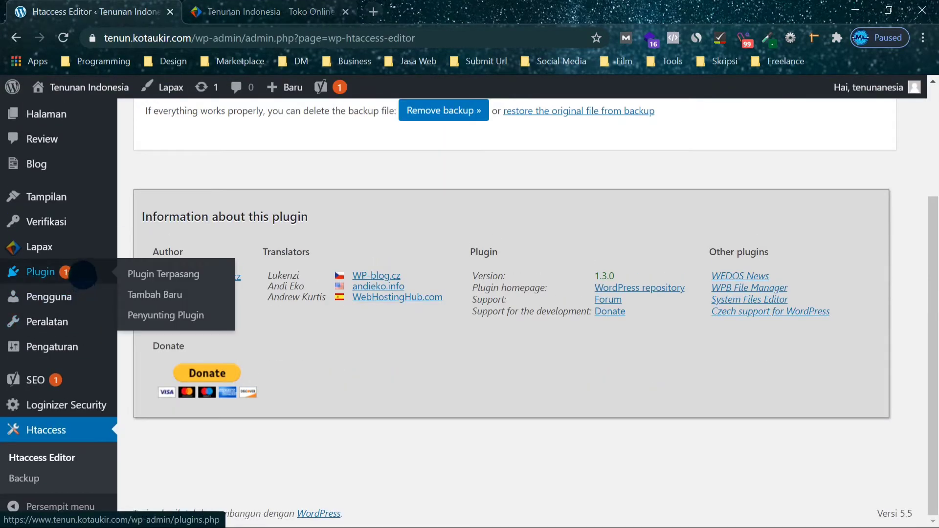
pyautogui.moveTo(83, 244)
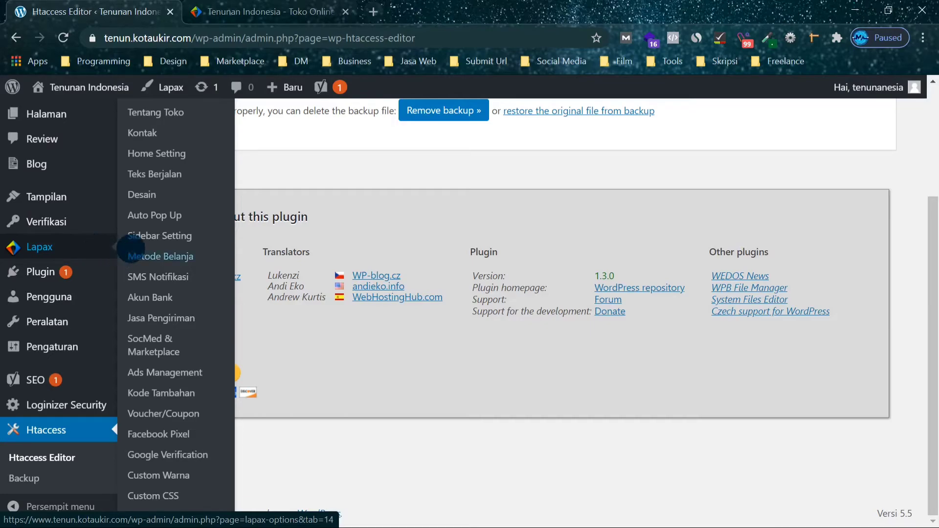
pyautogui.click(156, 114)
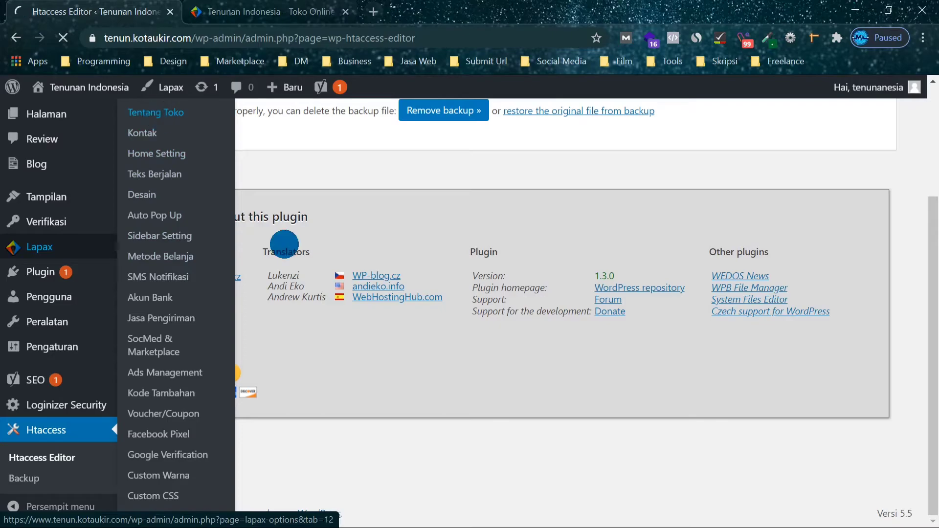
# - Switch to the store's home page and look over its layout from header to lower sections
pyautogui.hotkey('ctrl', 'Tab')
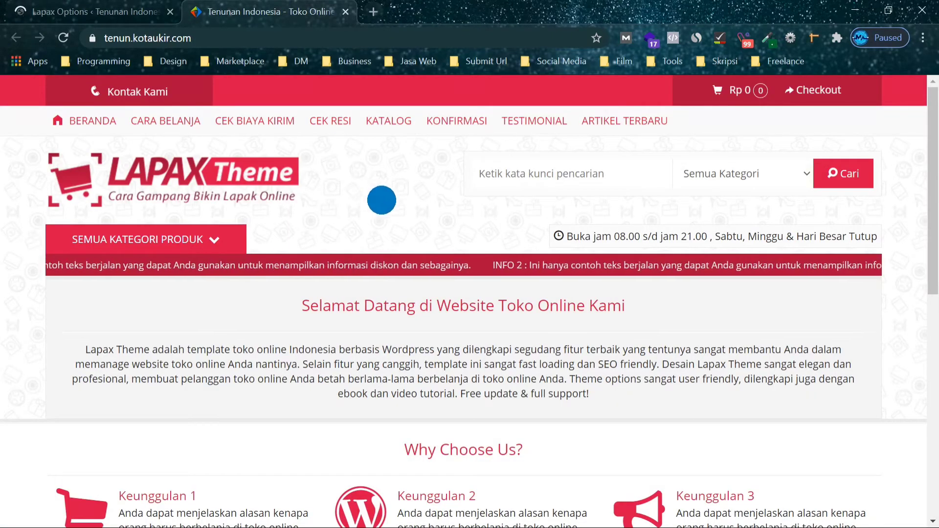
pyautogui.scroll(-5, 382, 199)
pyautogui.scroll(6, 430, 260)
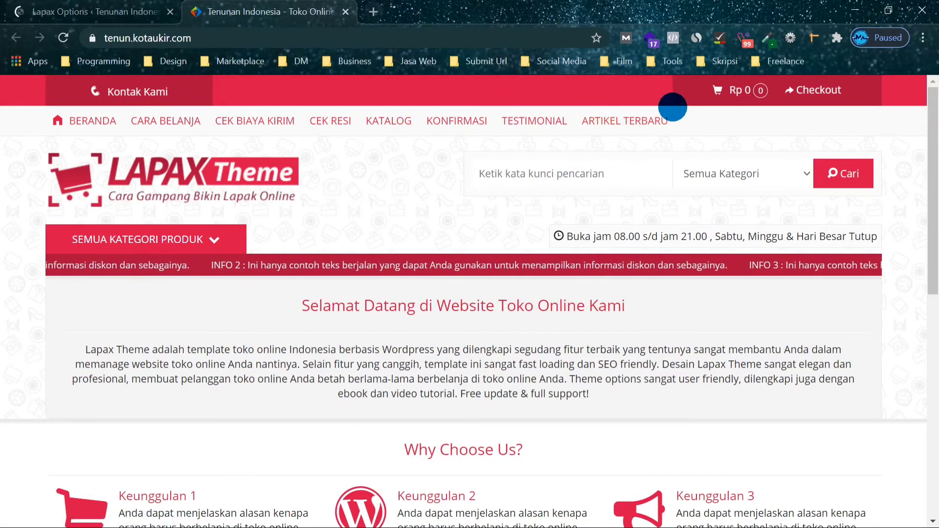
# - Examine the home page's running text, welcome message, Why Choose Us, Produk Terbaru, banner and marketplace link sections
pyautogui.scroll(-1, 392, 199)
pyautogui.scroll(-3, 391, 199)
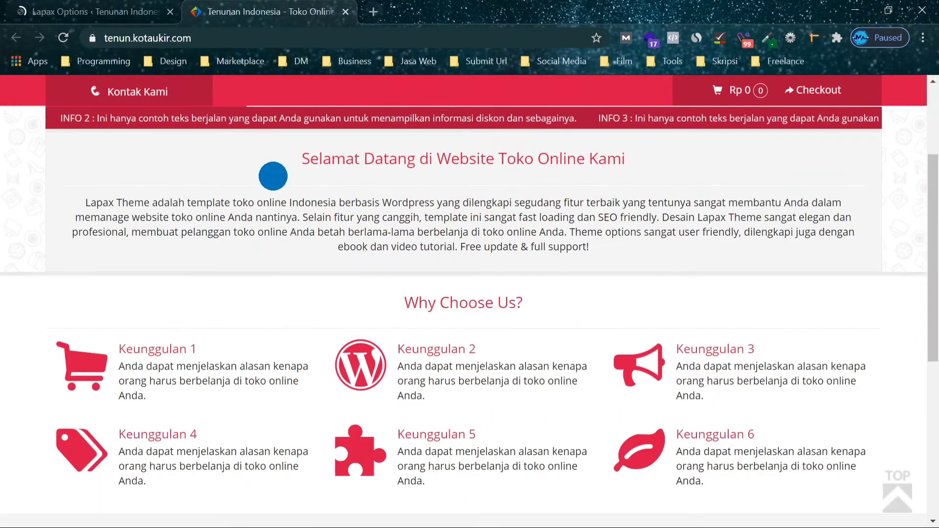
pyautogui.scroll(3, 269, 178)
pyautogui.scroll(-4, 381, 193)
pyautogui.scroll(4, 381, 192)
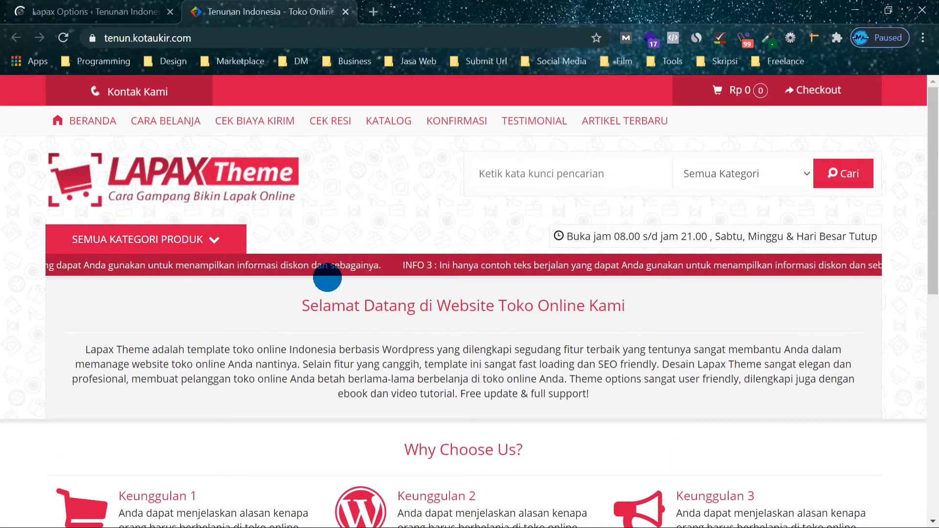
pyautogui.scroll(-10, 517, 297)
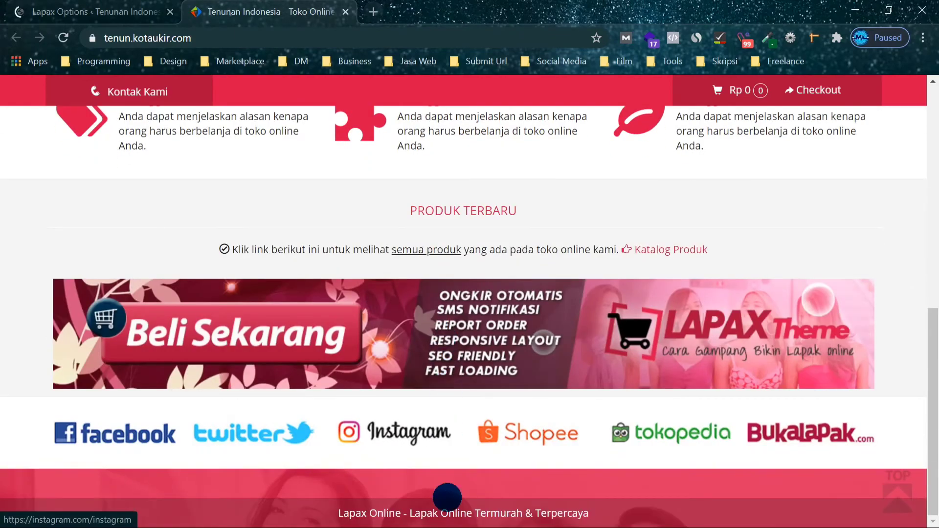
pyautogui.scroll(10, 446, 391)
# - Review the store name, slogan and logo fields in the Tentang Toko settings and compare them with the store's home page
pyautogui.click(74, 12)
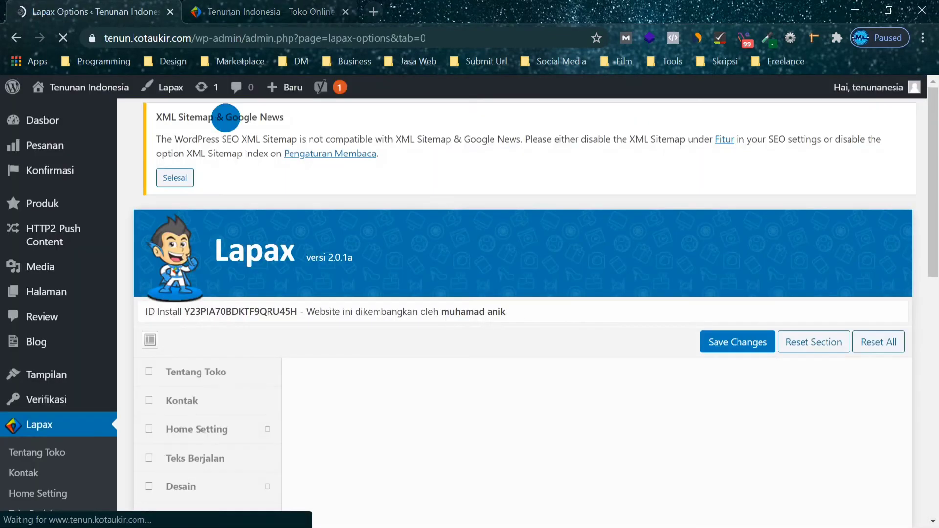
pyautogui.scroll(-3, 406, 259)
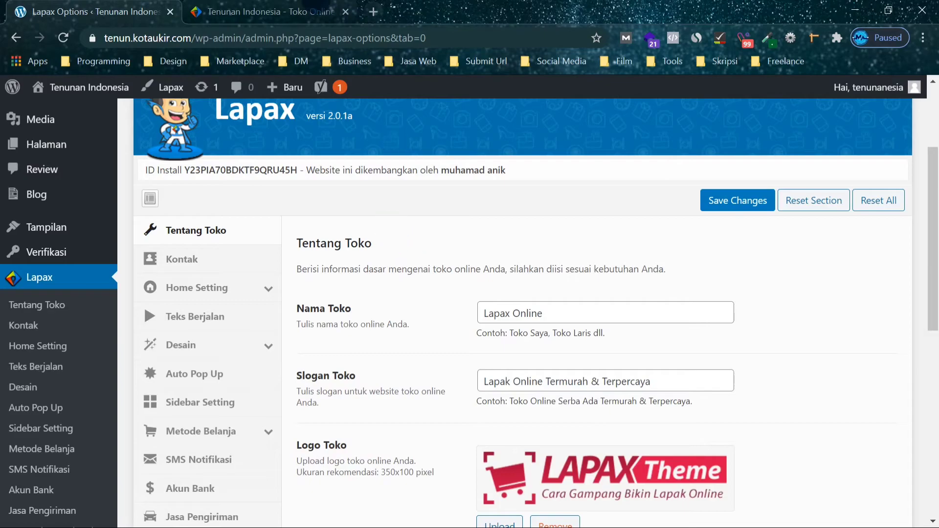
pyautogui.click(313, 9)
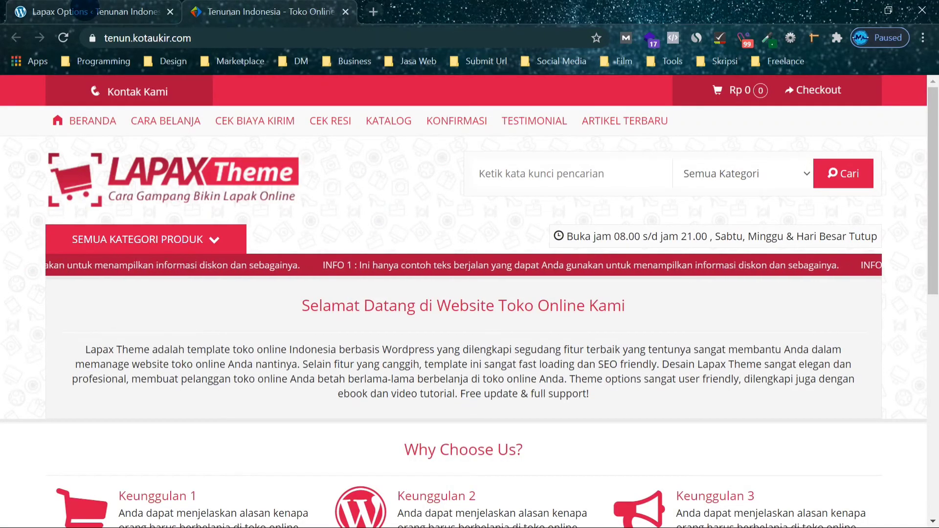